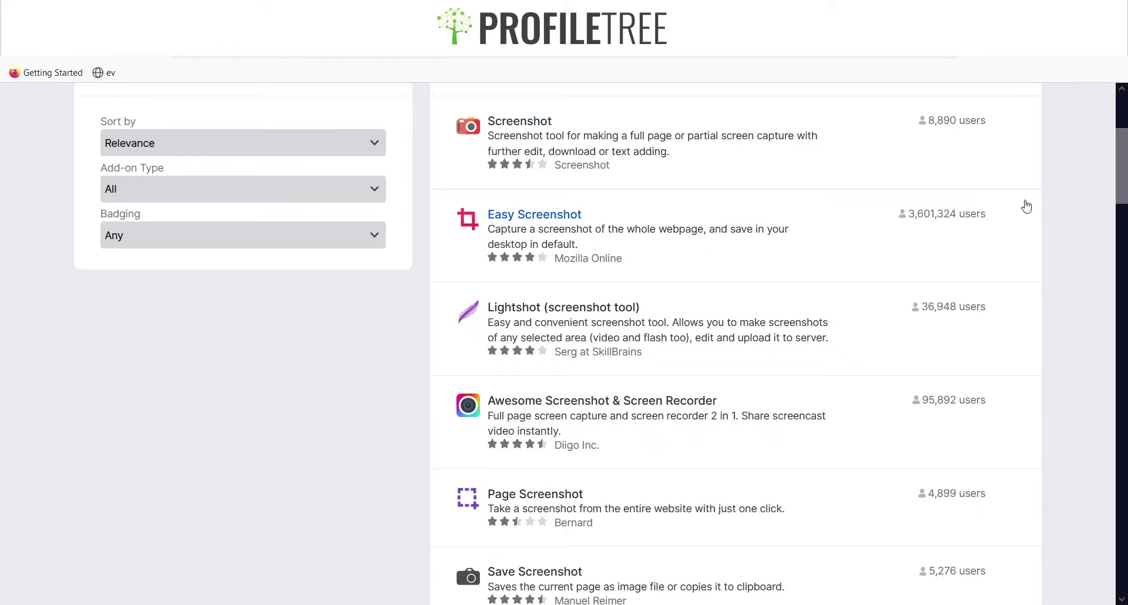
Examine the add-ons listed for the Screenshot search, comparing their descriptions, ratings and user numbers.
scroll(1022, 200, up, 1)
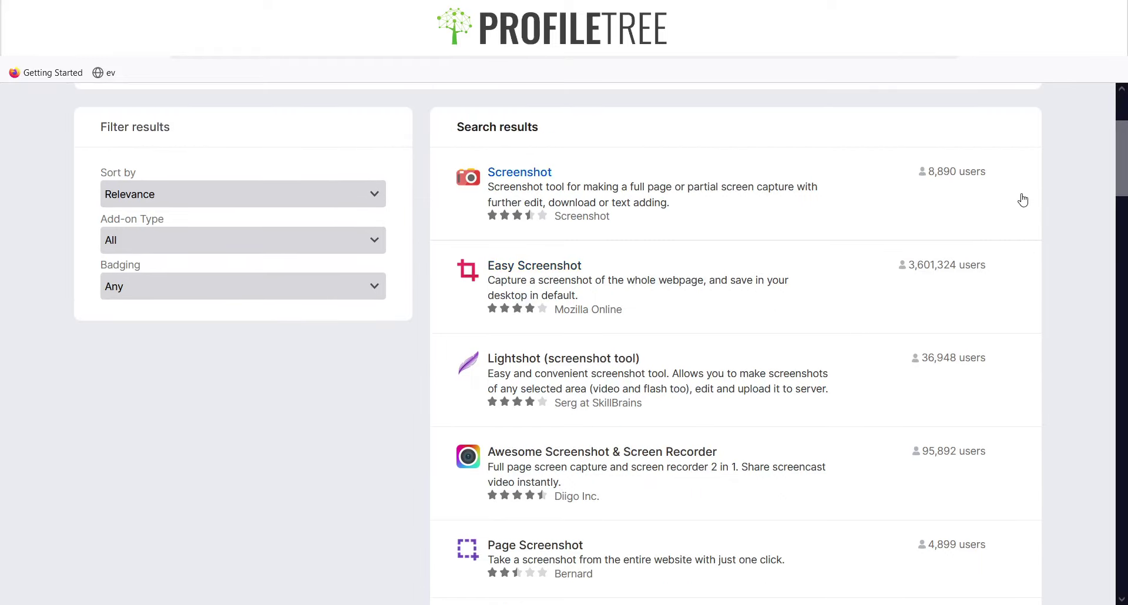
scroll(1022, 200, up, 1)
scroll(1020, 196, down, 2)
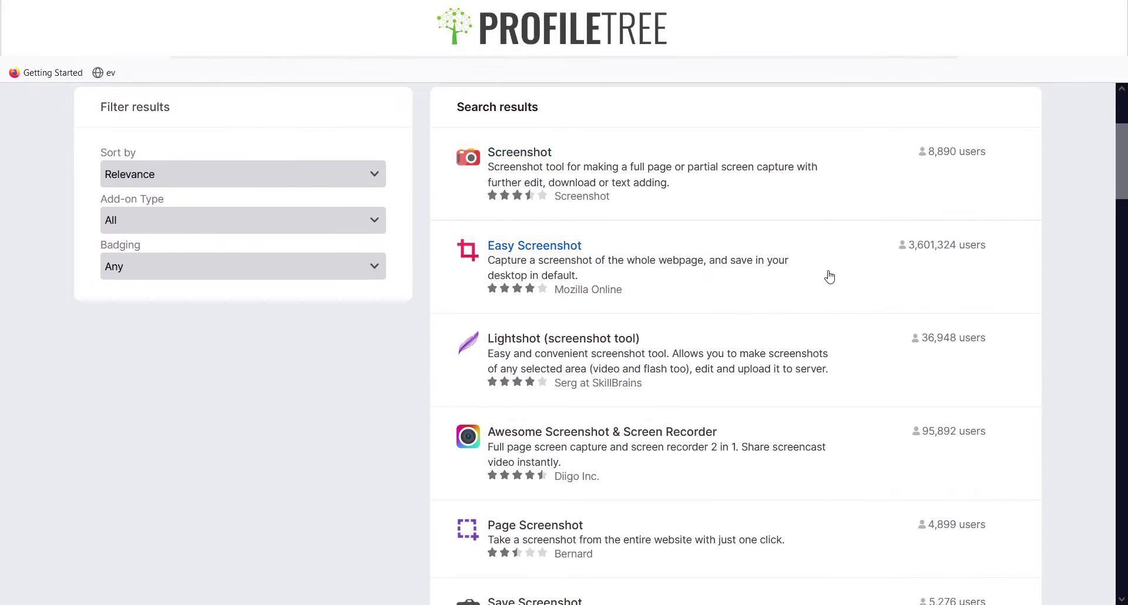
scroll(815, 391, down, 3)
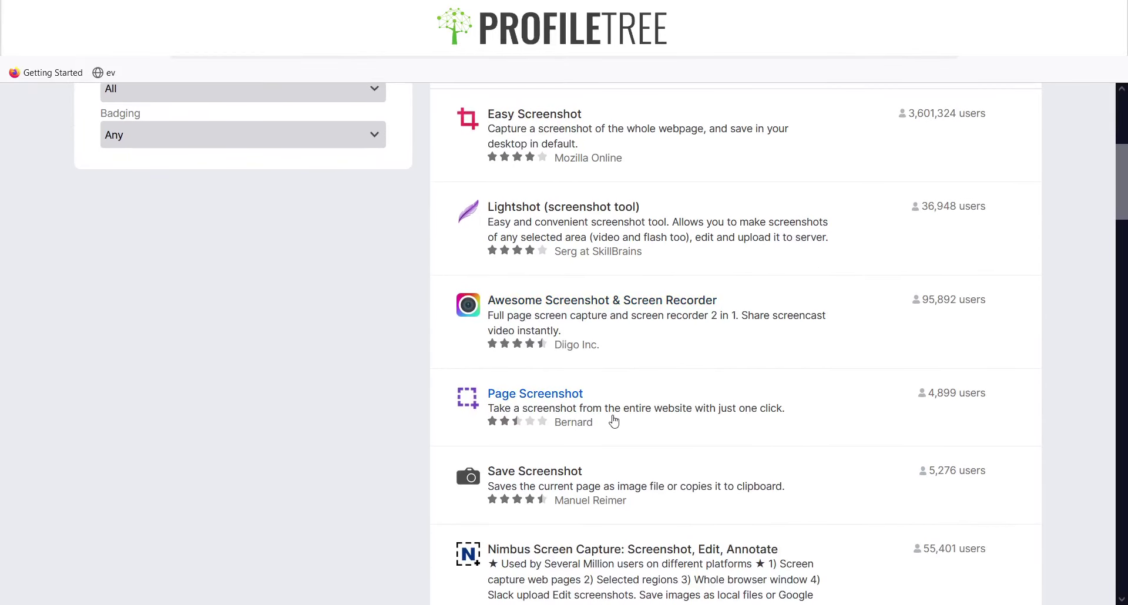
scroll(317, 416, down, 5)
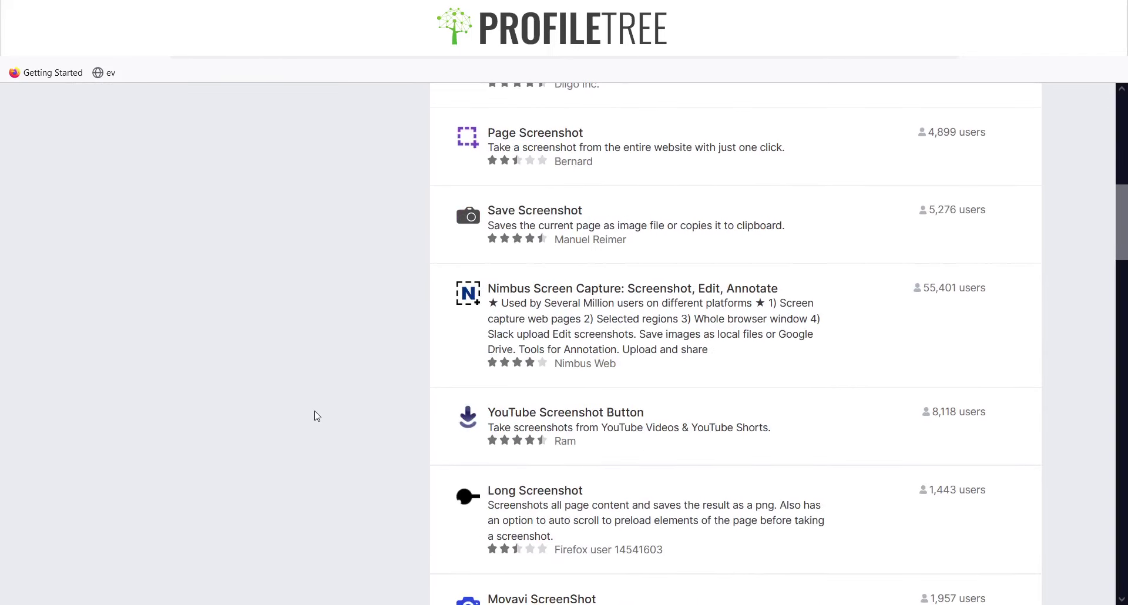
scroll(317, 416, down, 6)
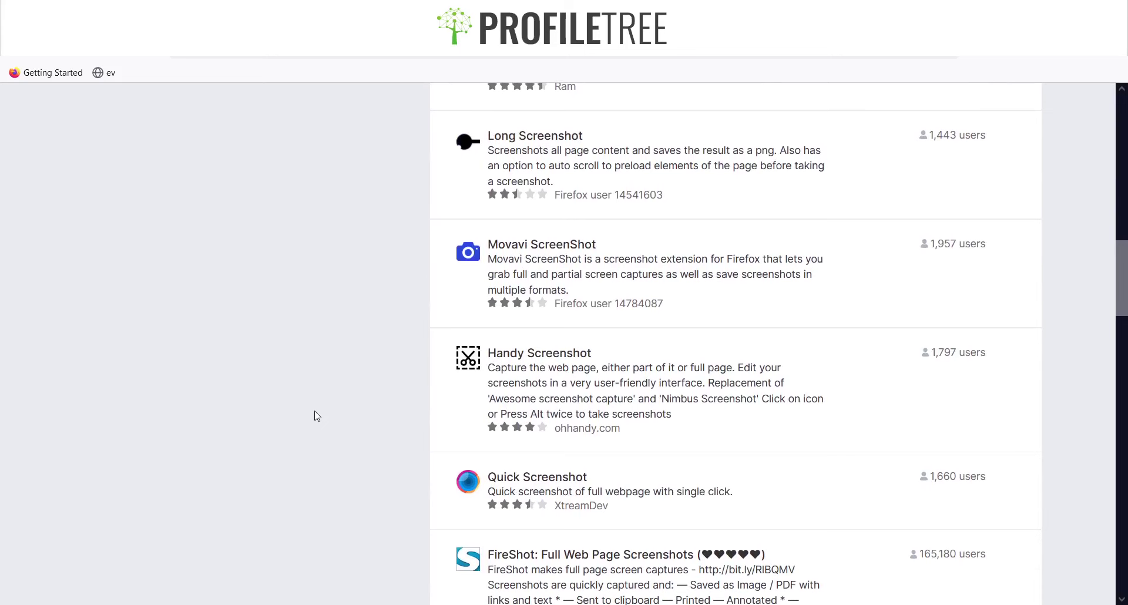
scroll(317, 416, down, 3)
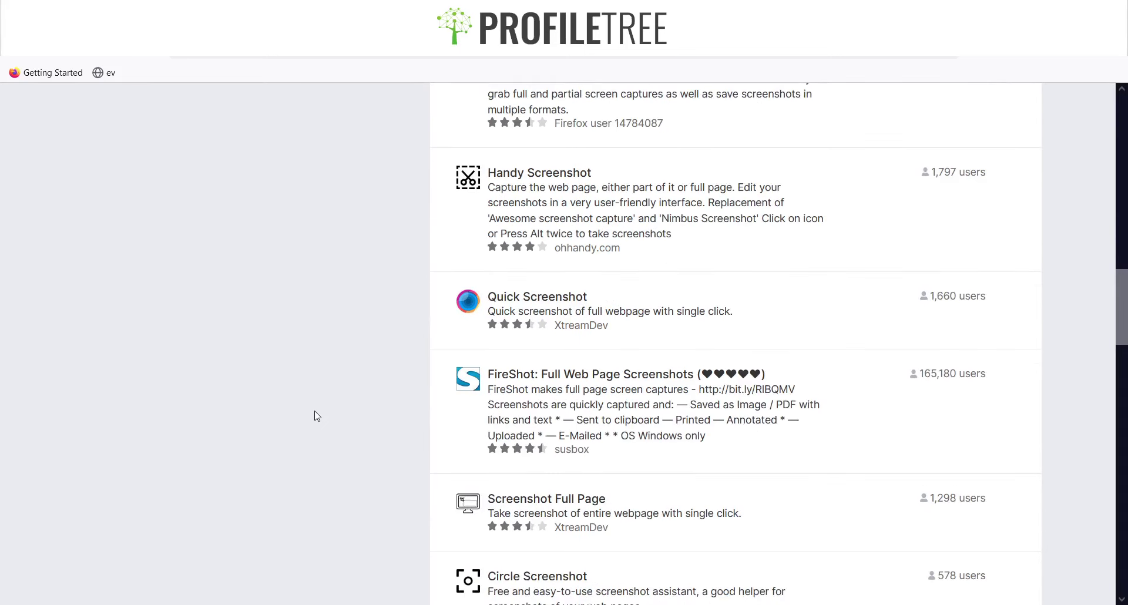
scroll(317, 416, up, 7)
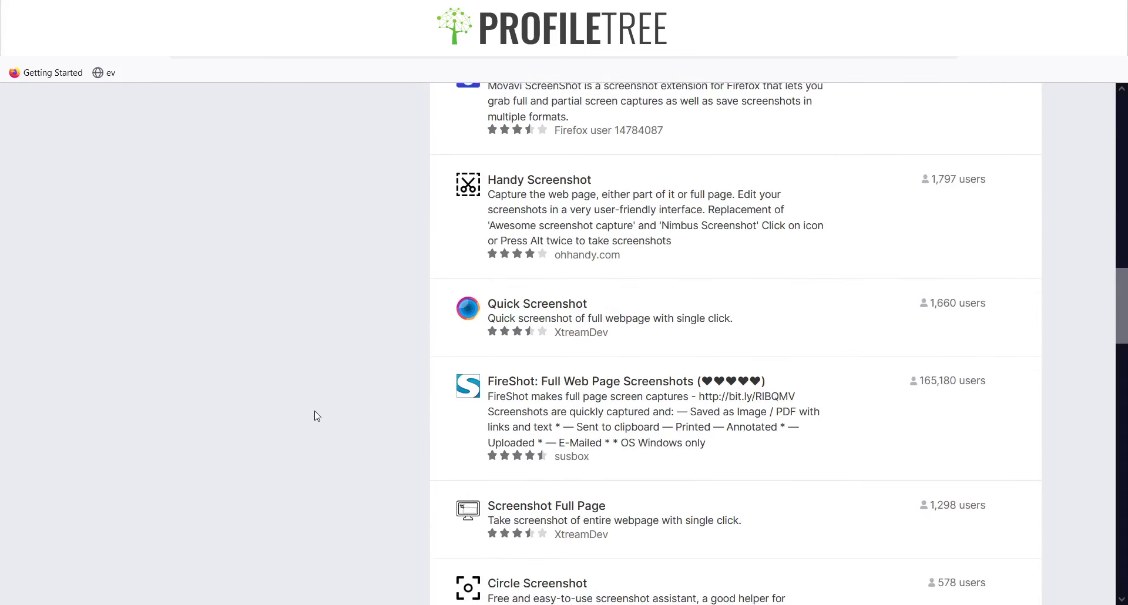
scroll(317, 416, up, 9)
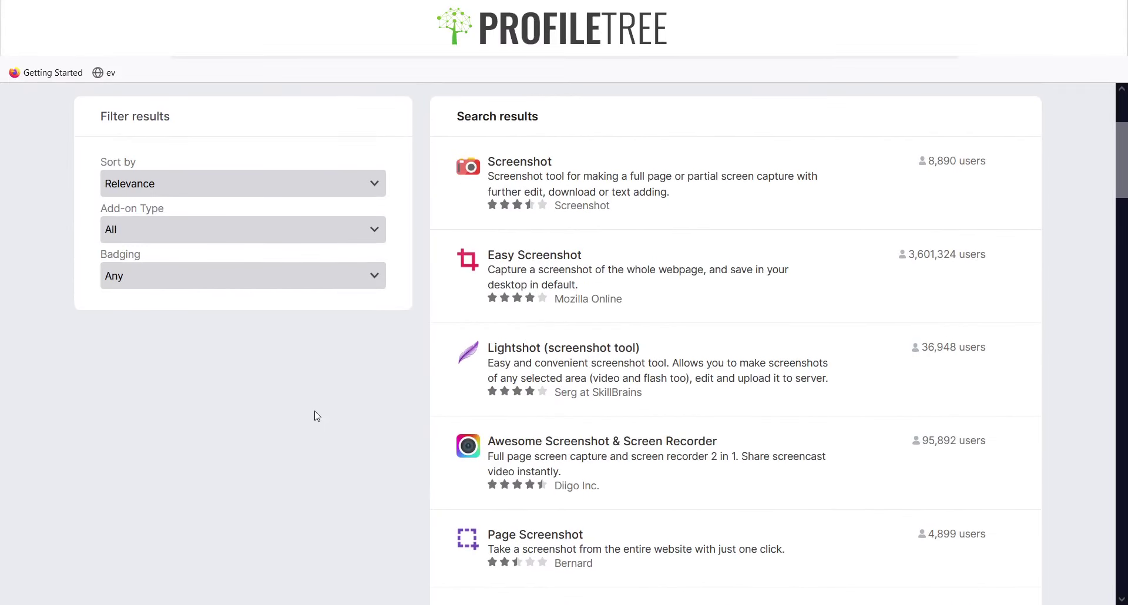
scroll(317, 416, down, 6)
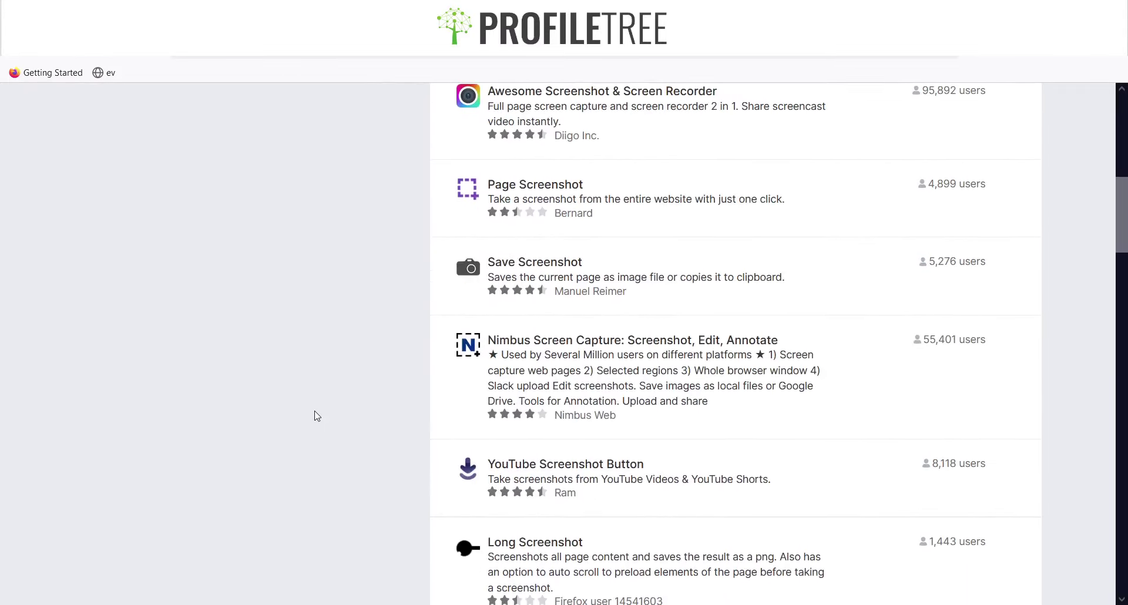
scroll(317, 416, down, 8)
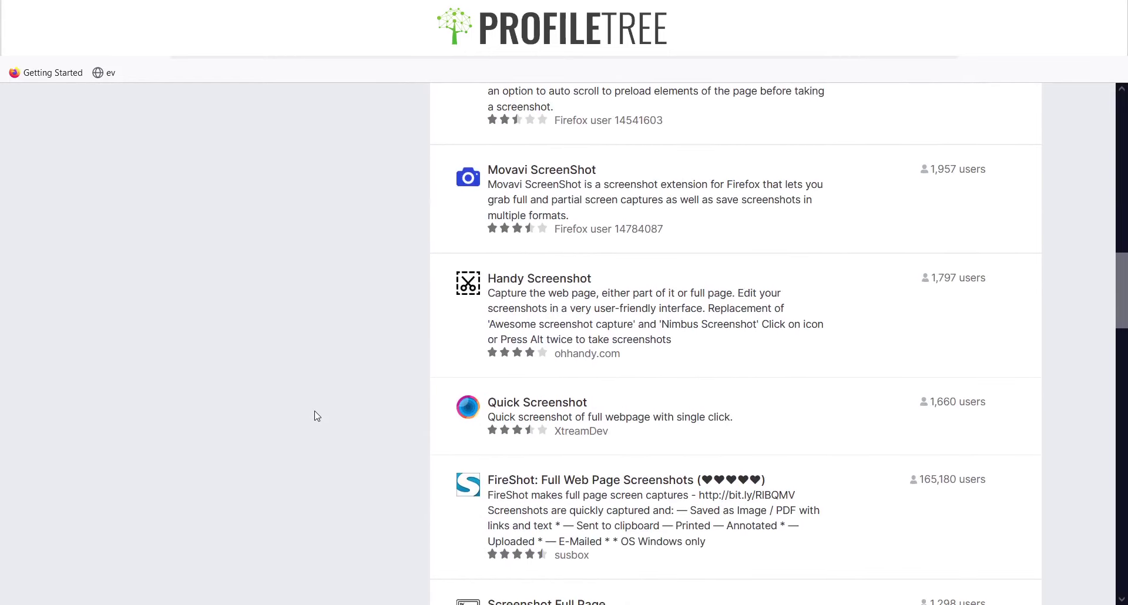
scroll(317, 416, down, 3)
scroll(317, 416, down, 10)
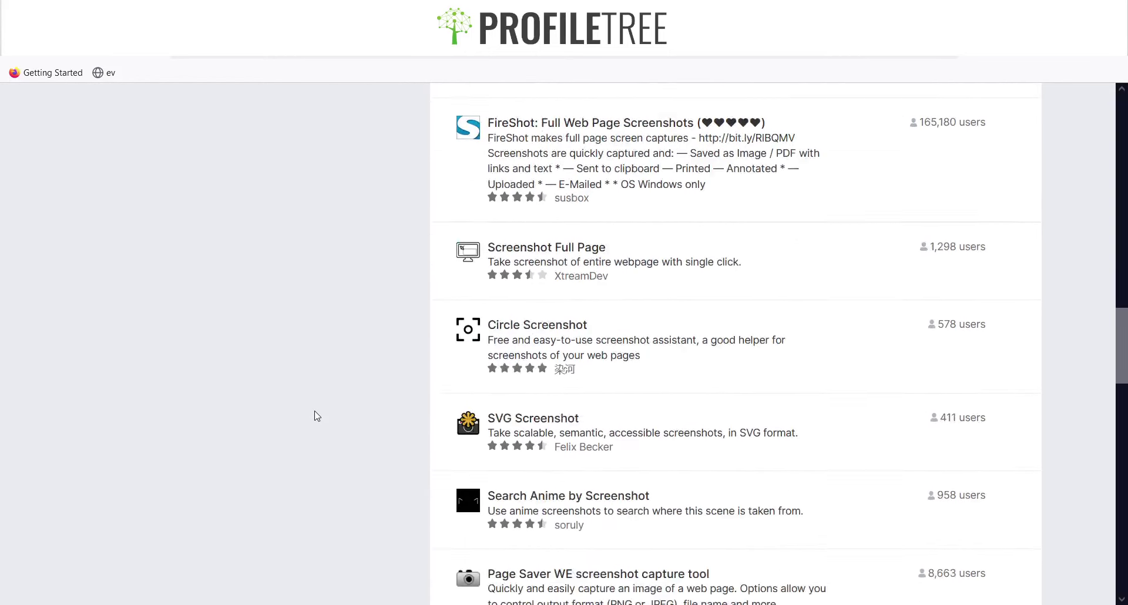
scroll(317, 416, down, 1)
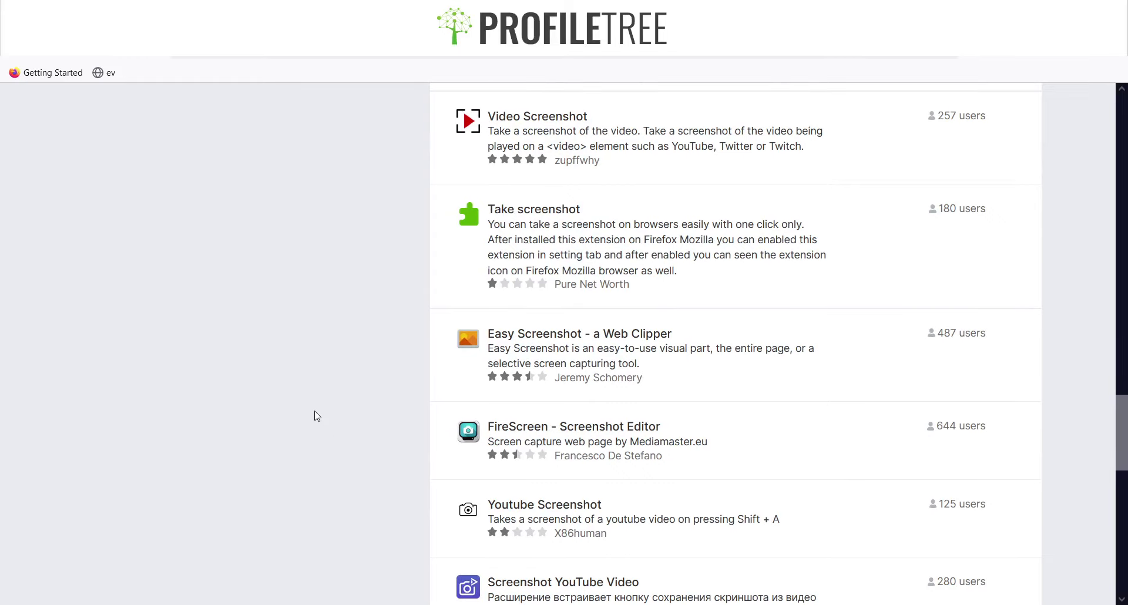
scroll(317, 416, down, 10)
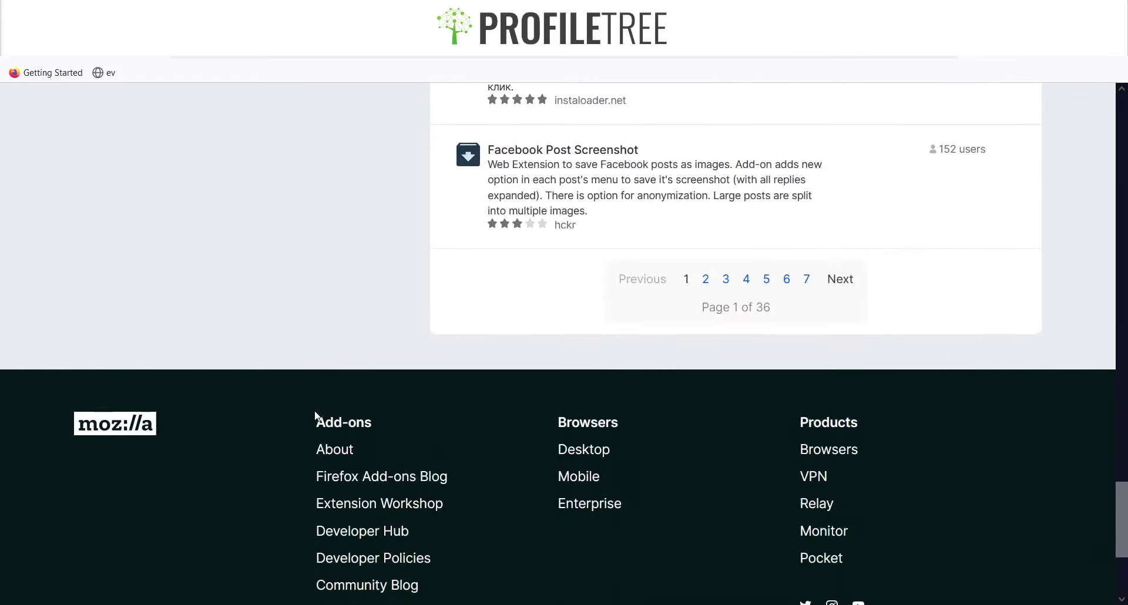
Open page 7 of the search results and look through the add-ons listed there.
scroll(315, 417, up, 1)
click(807, 333)
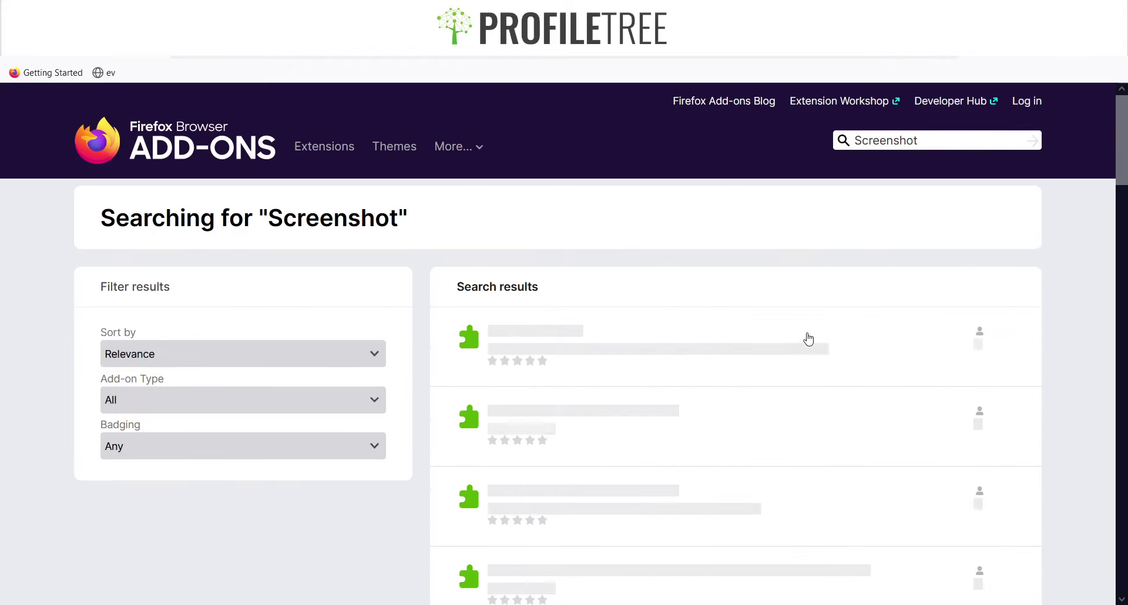
scroll(808, 339, down, 15)
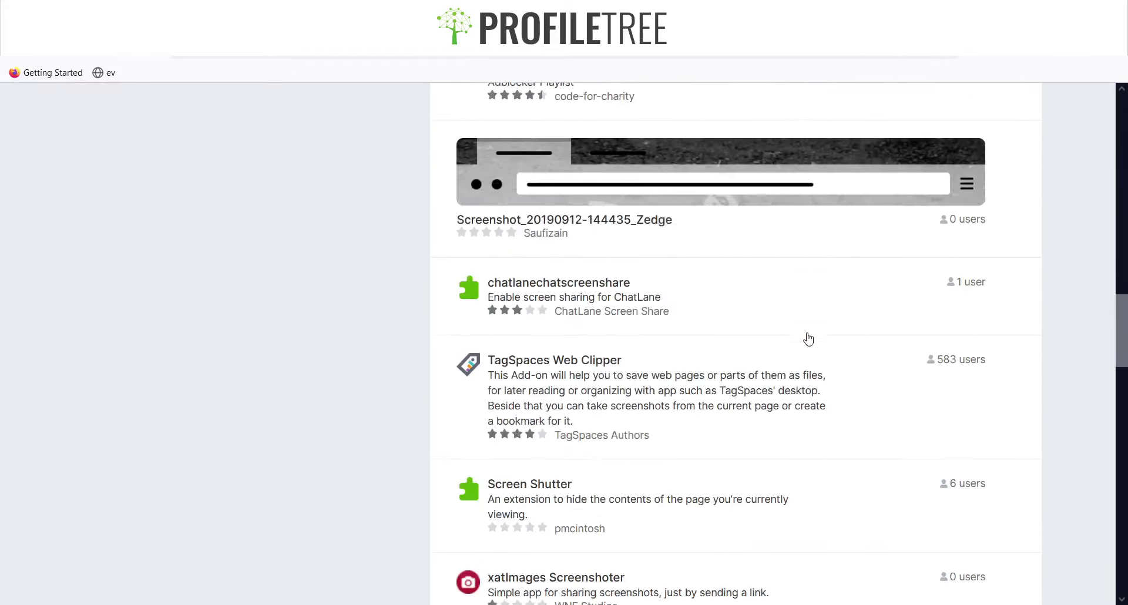
scroll(808, 339, up, 2)
scroll(808, 339, up, 12)
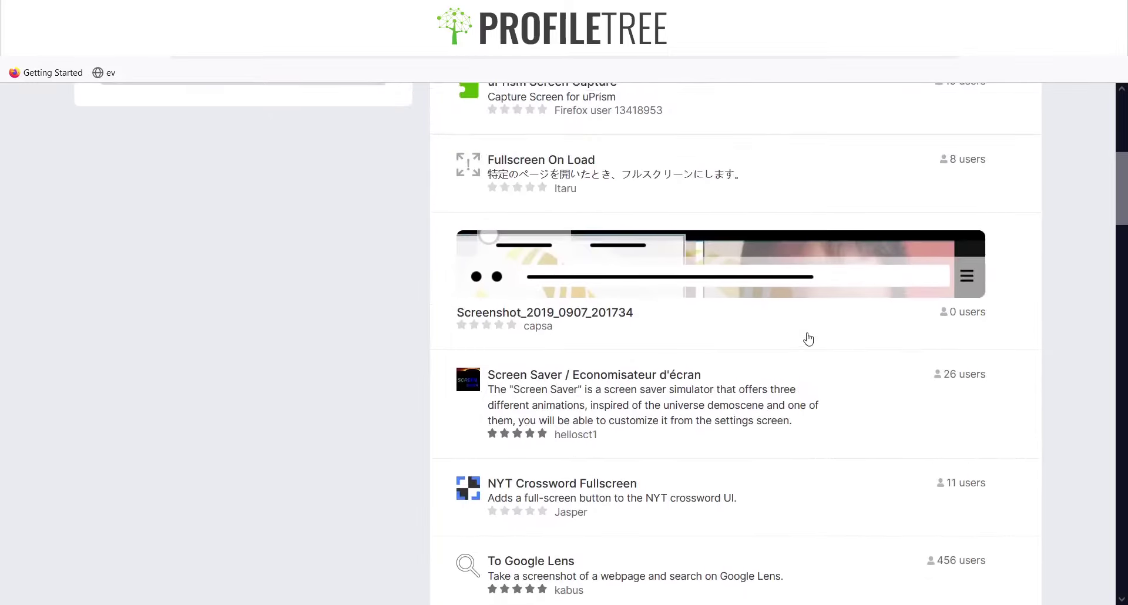
Filter the Screenshot search results by the add-on type Extension.
click(148, 292)
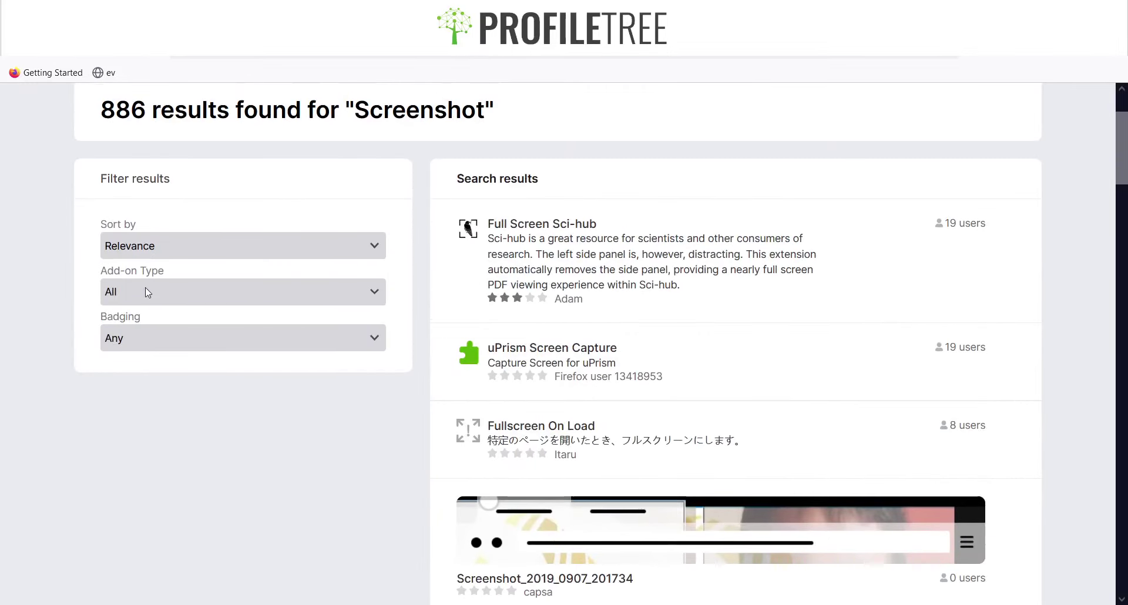
click(141, 332)
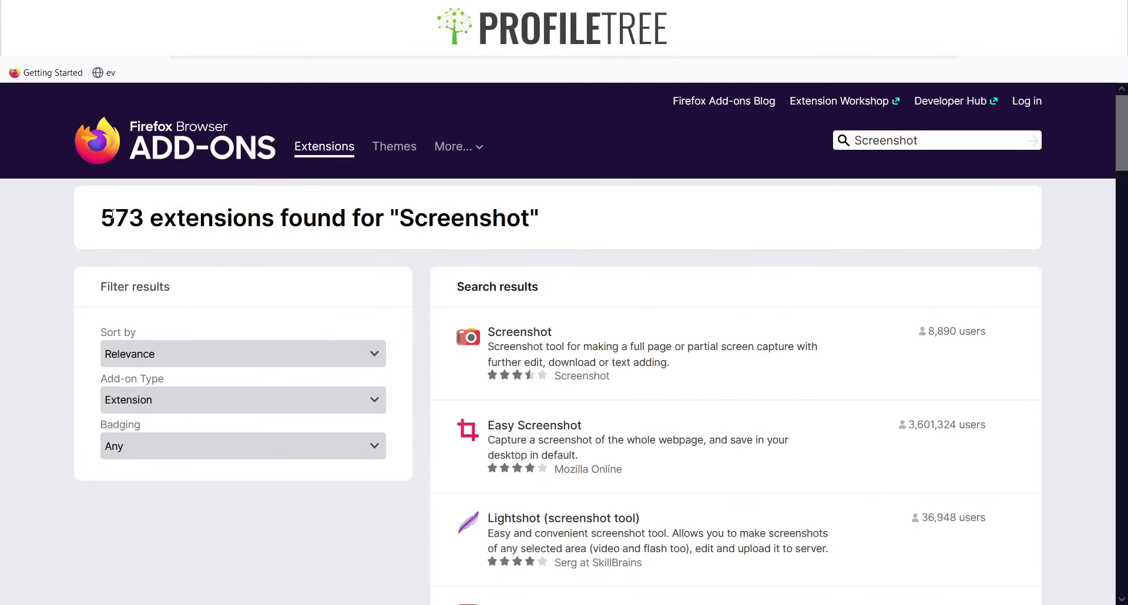
drag(113, 213, 127, 212)
click(68, 302)
Review the first page of filtered extensions, and look through page 7 of the results as well.
scroll(90, 312, down, 15)
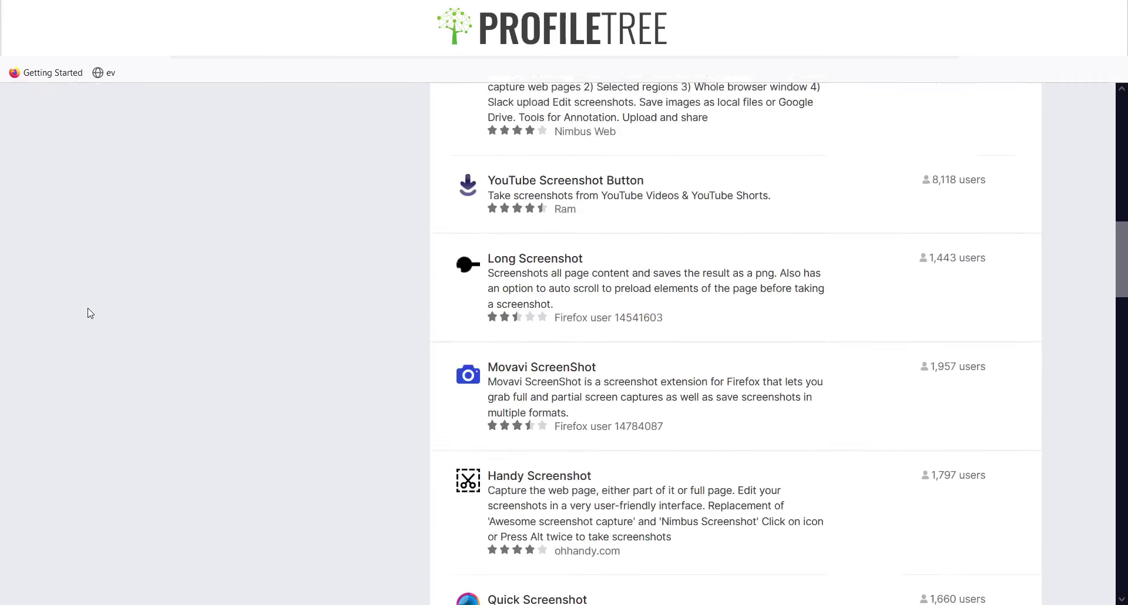
scroll(90, 313, down, 7)
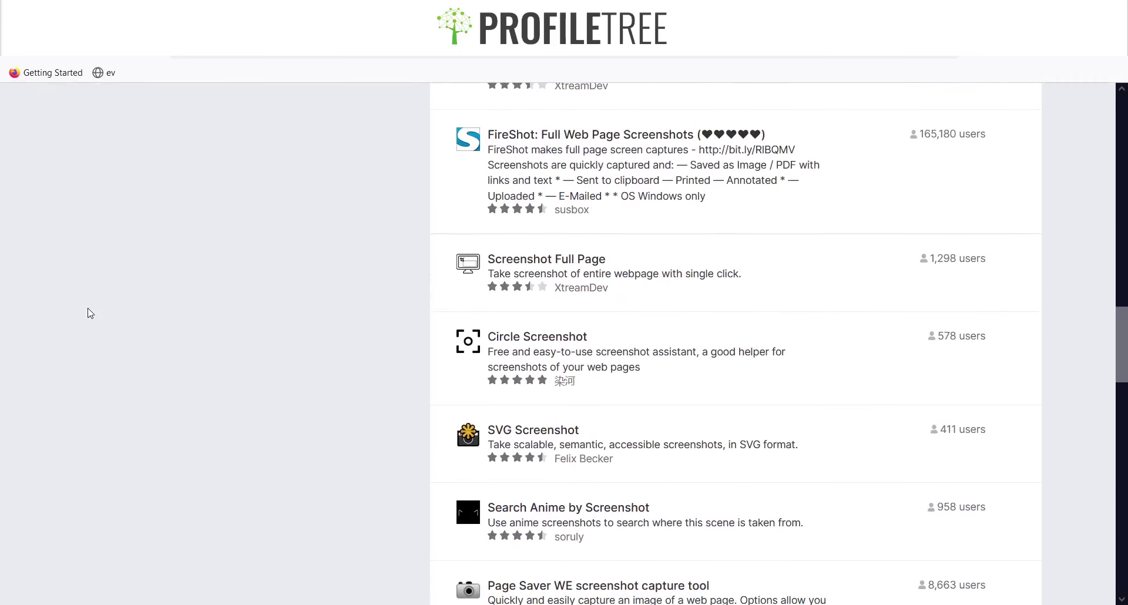
scroll(90, 313, down, 15)
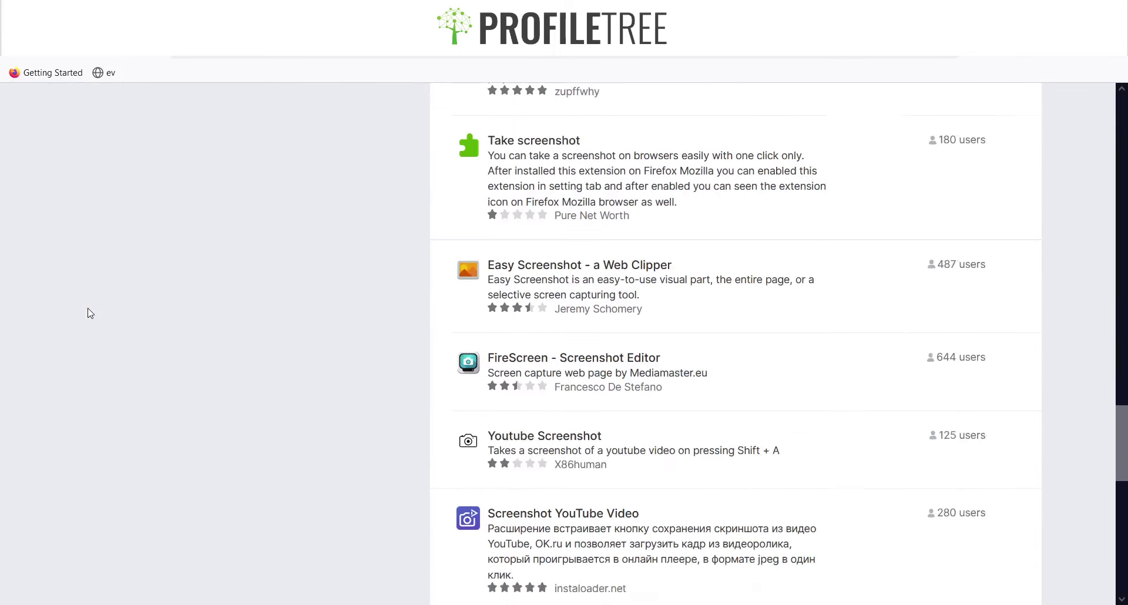
scroll(88, 312, up, 4)
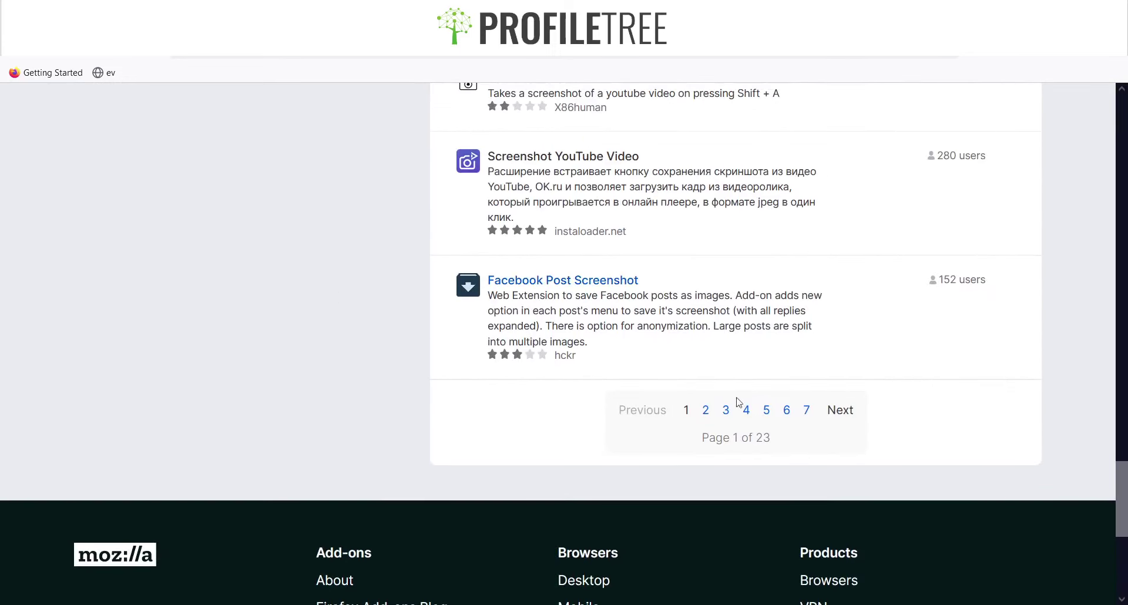
click(808, 412)
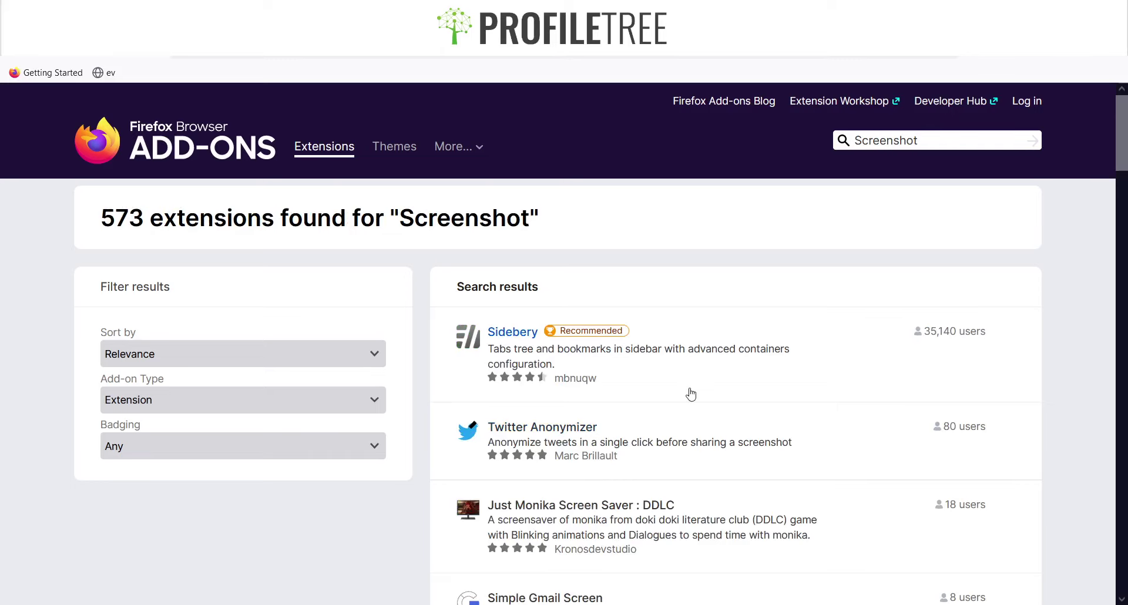
scroll(691, 394, down, 20)
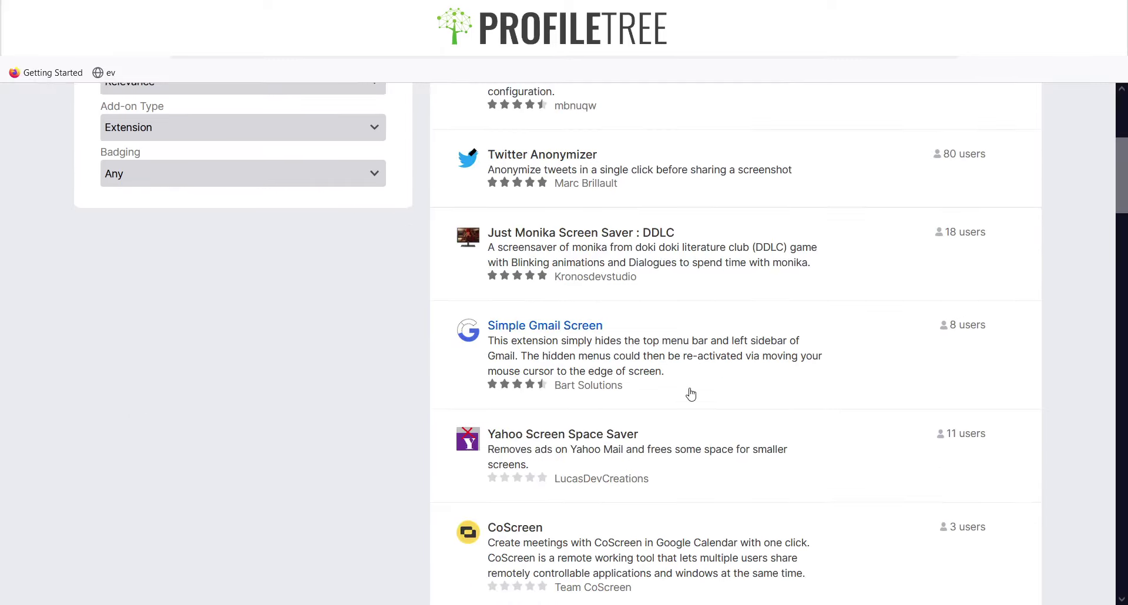
scroll(691, 394, down, 15)
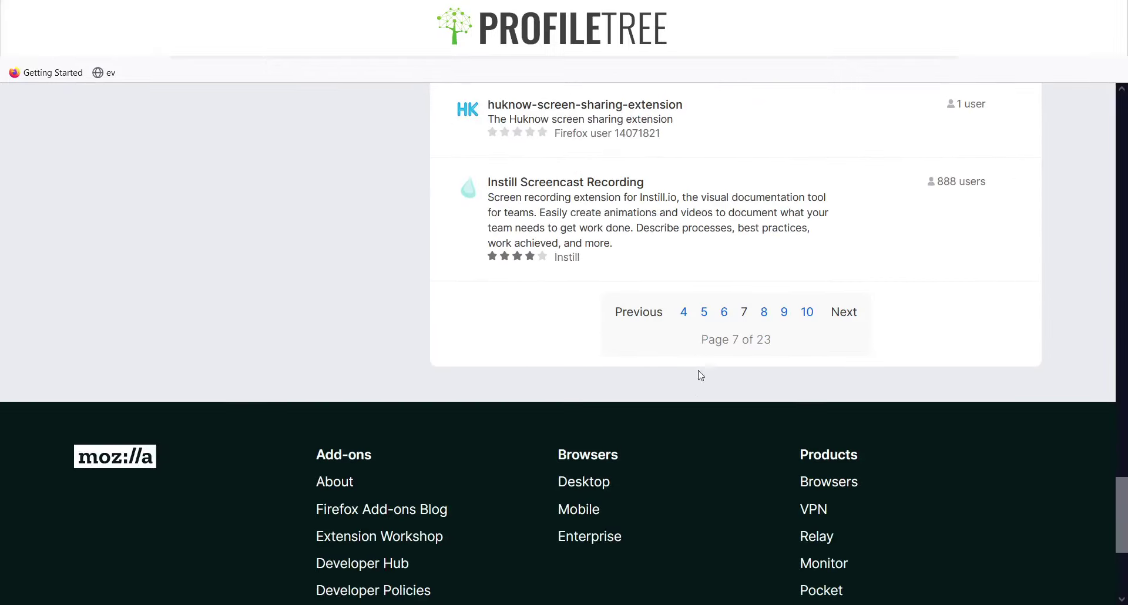
View page 4 of the extension results and return to page 1.
click(681, 312)
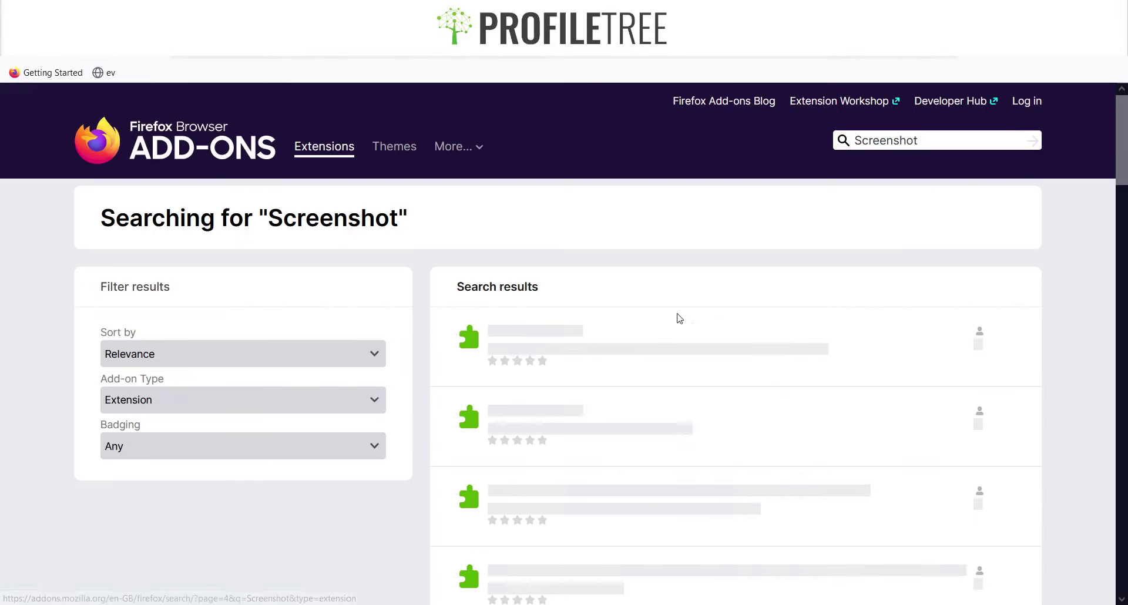
scroll(678, 320, down, 20)
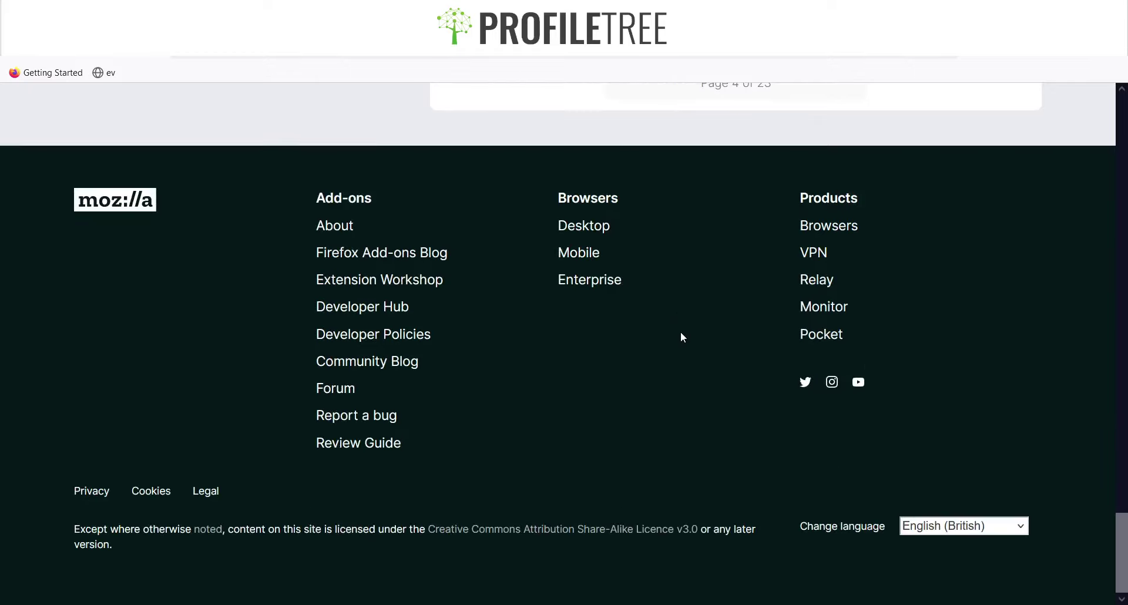
scroll(682, 337, up, 5)
click(688, 370)
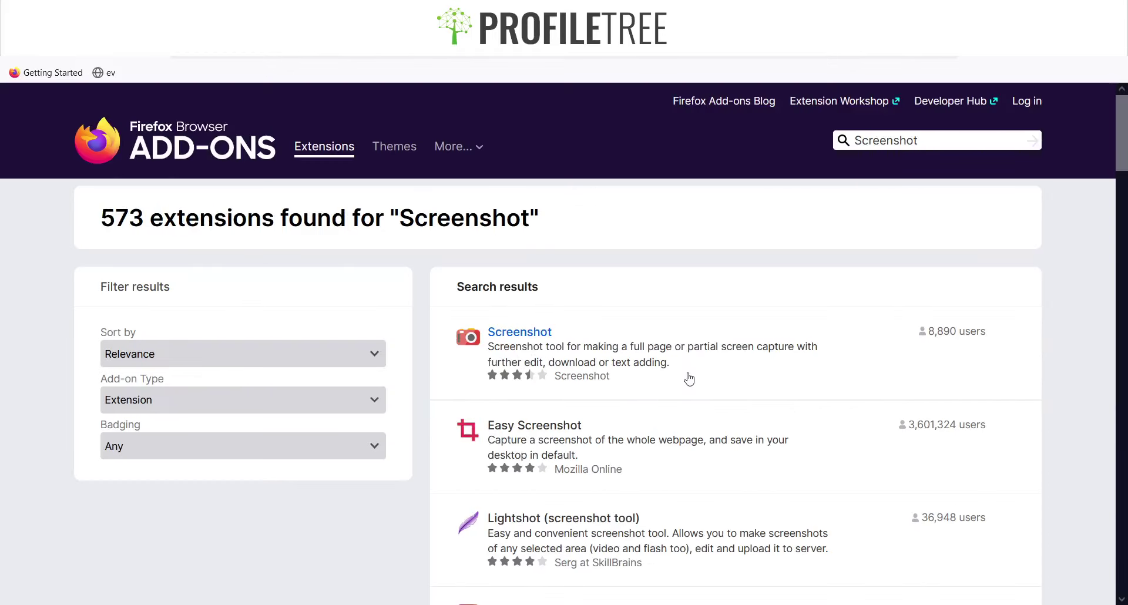
Add the Awesome Screenshot & Screen Recorder extension by Diigo Inc. to Firefox and refuse the cookies on its welcome page.
scroll(312, 556, down, 4)
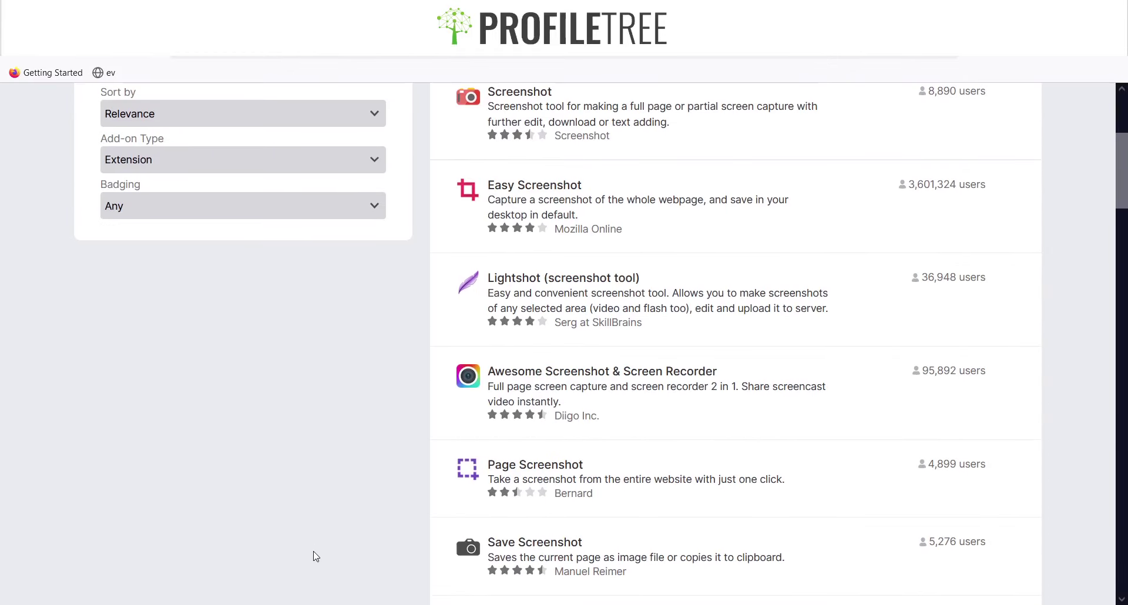
click(582, 402)
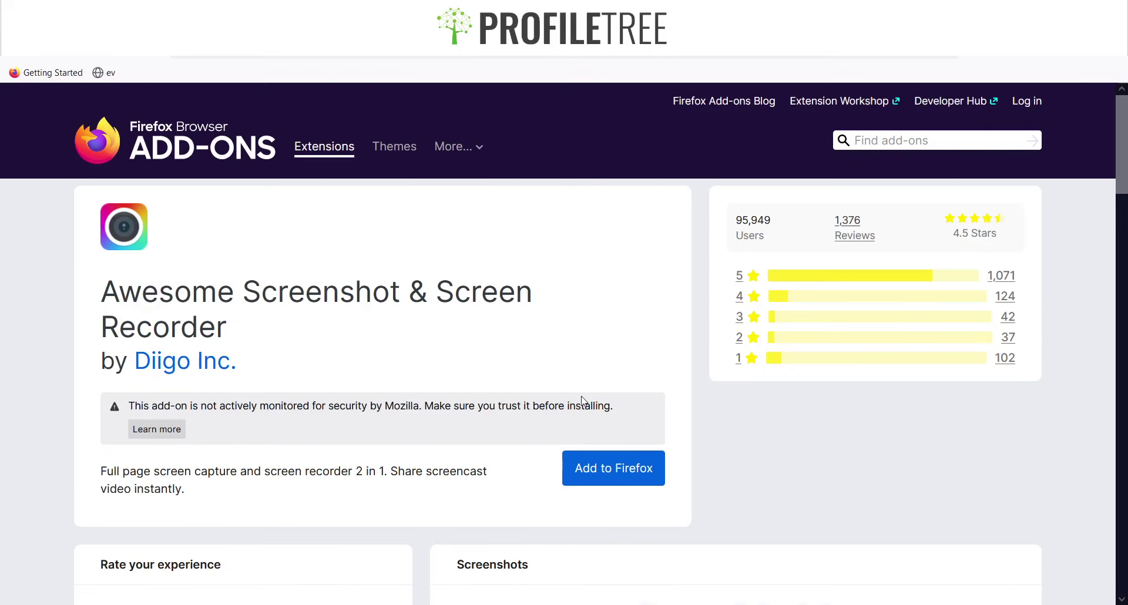
click(594, 469)
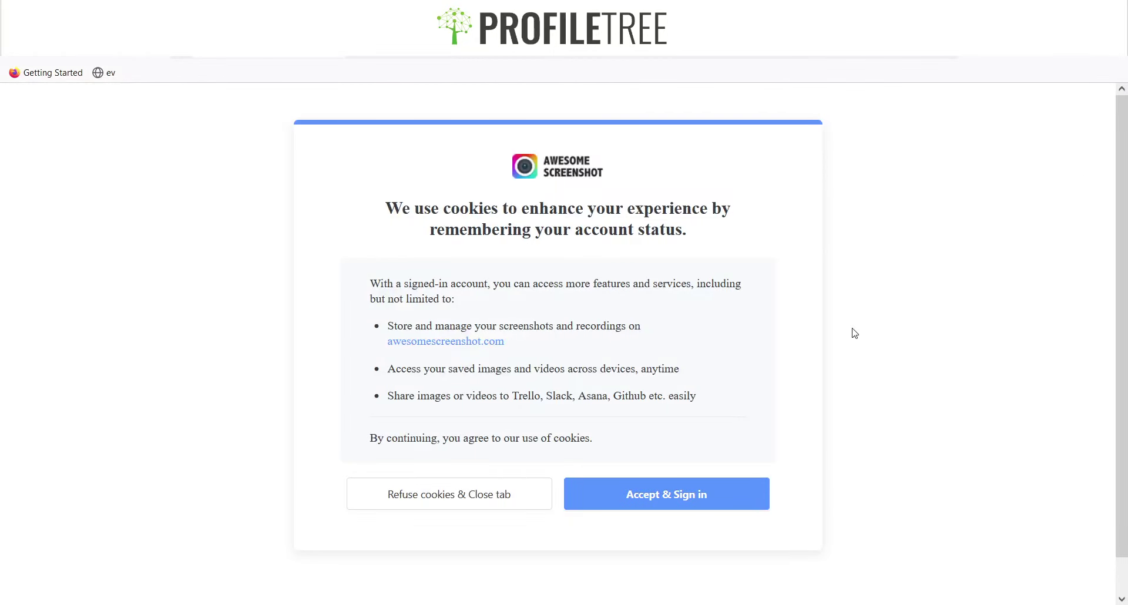
click(470, 494)
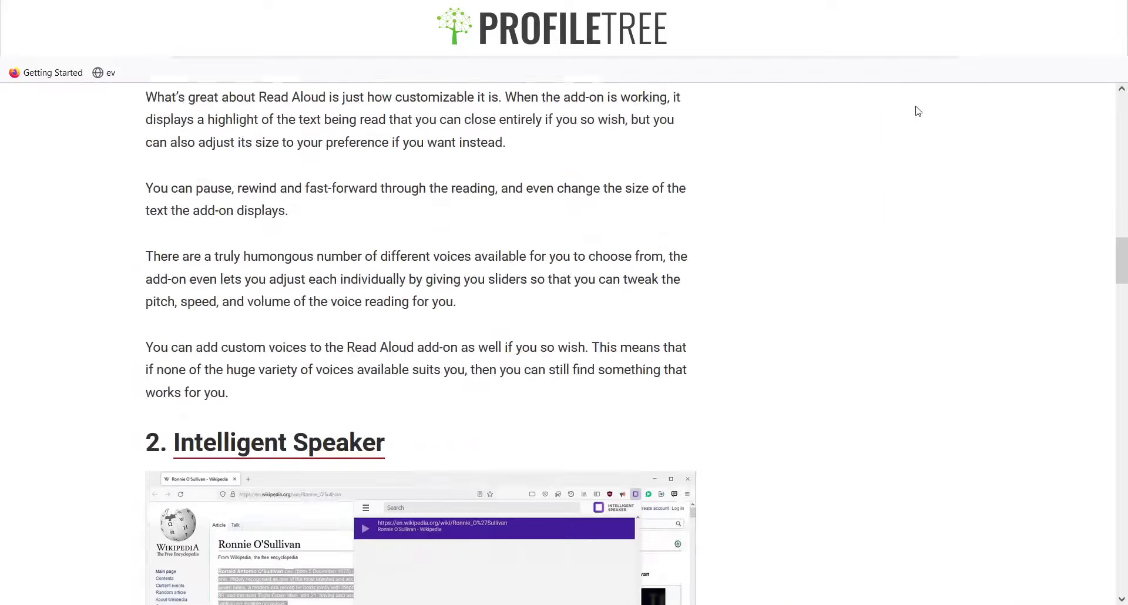
Open the ConnollyCove travel website in a new browser tab.
scroll(914, 108, down, 6)
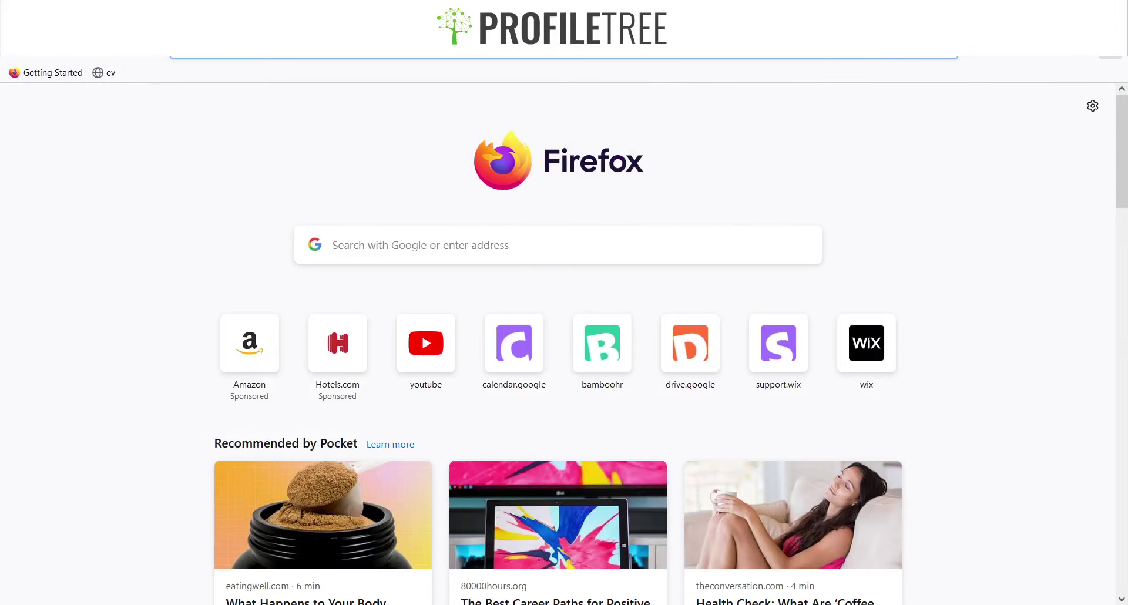
key(ctrl+l)
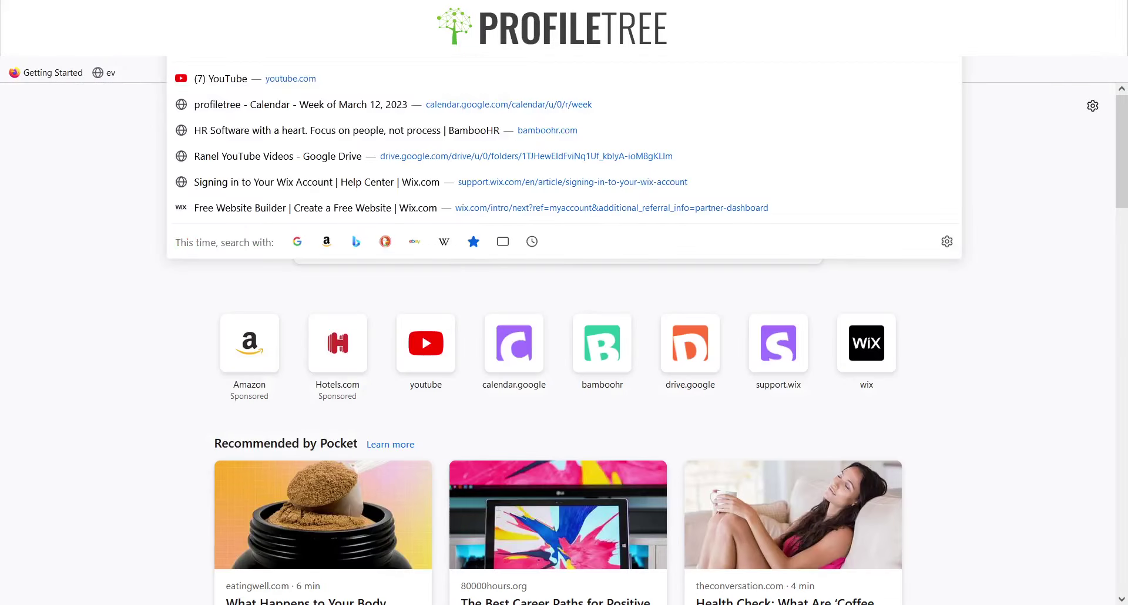
text(conn)
key(Return)
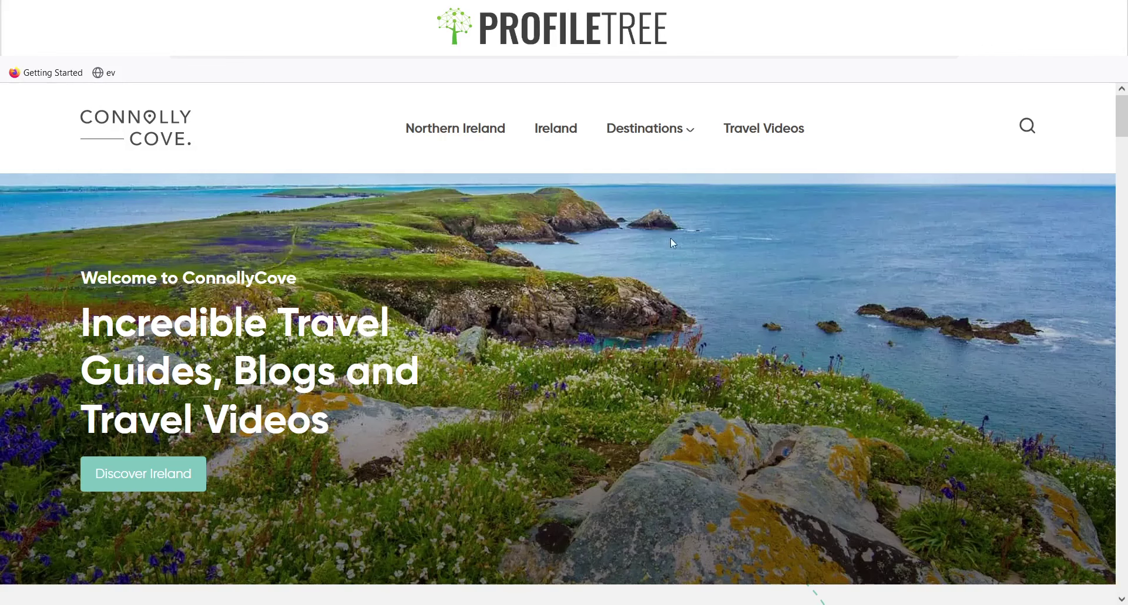
Take a full-page screenshot of the ConnollyCove home page with the screenshot extension.
mouse_move(649, 128)
scroll(922, 210, down, 20)
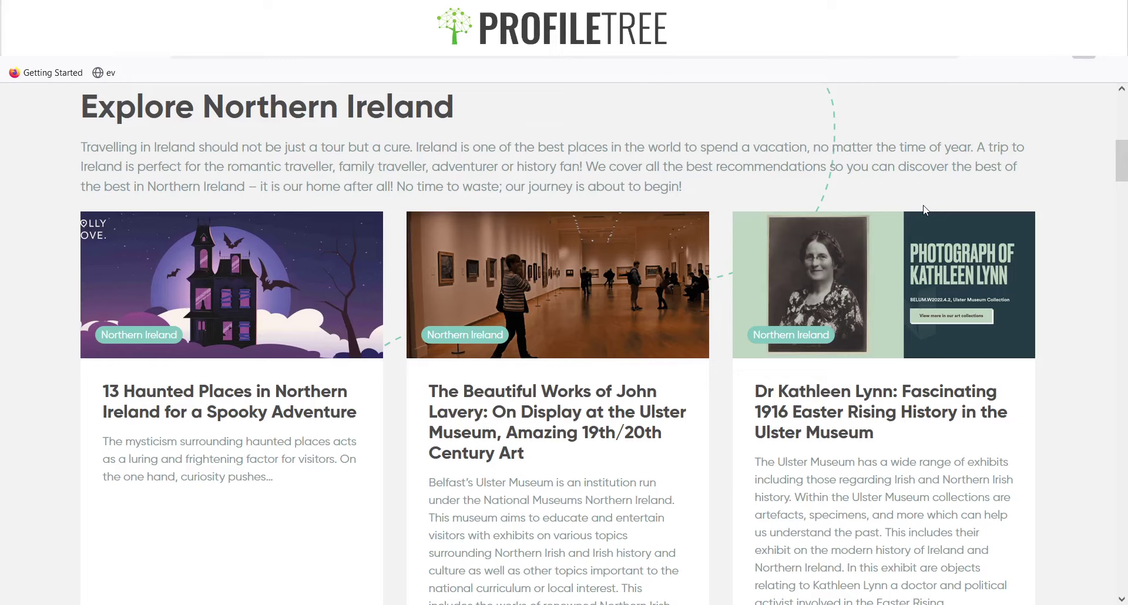
scroll(925, 210, down, 20)
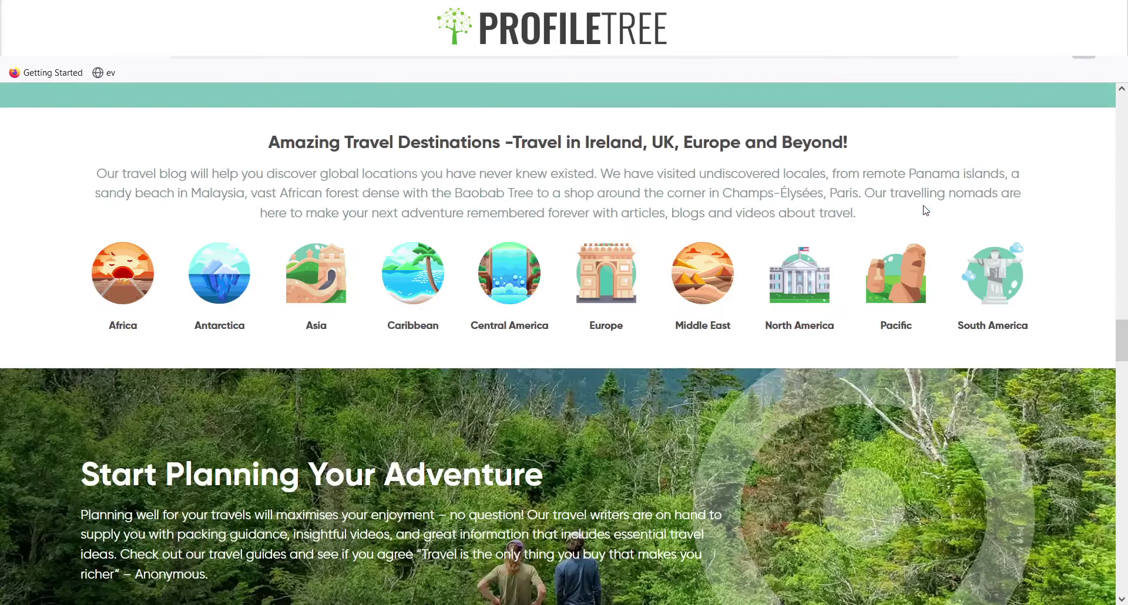
scroll(925, 210, down, 20)
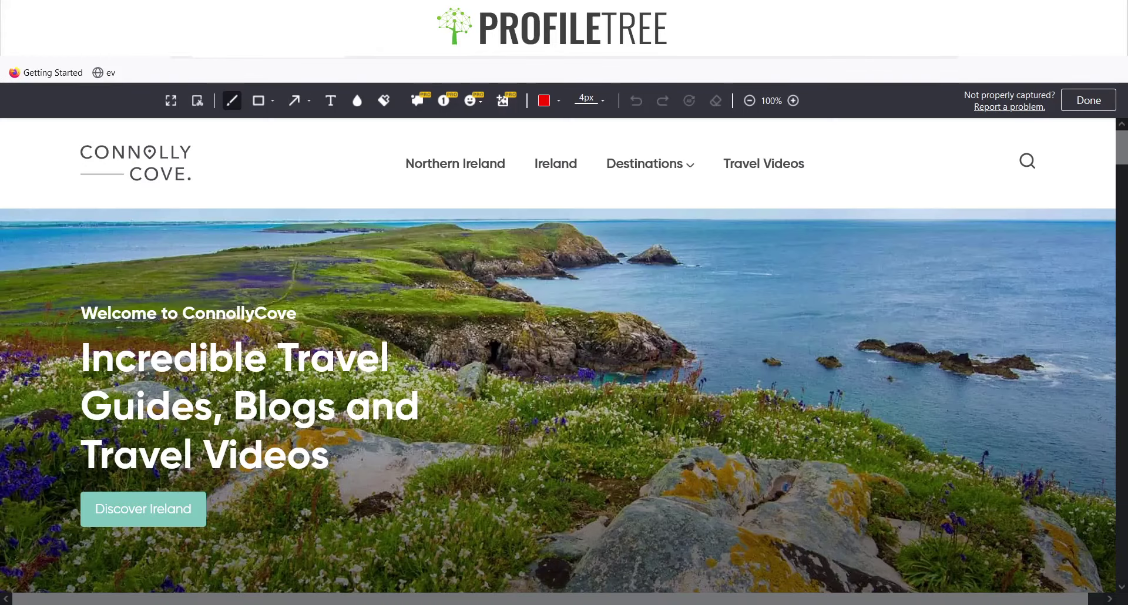
Look through the captured page from the header down to the travel guides section.
scroll(563, 416, down, 15)
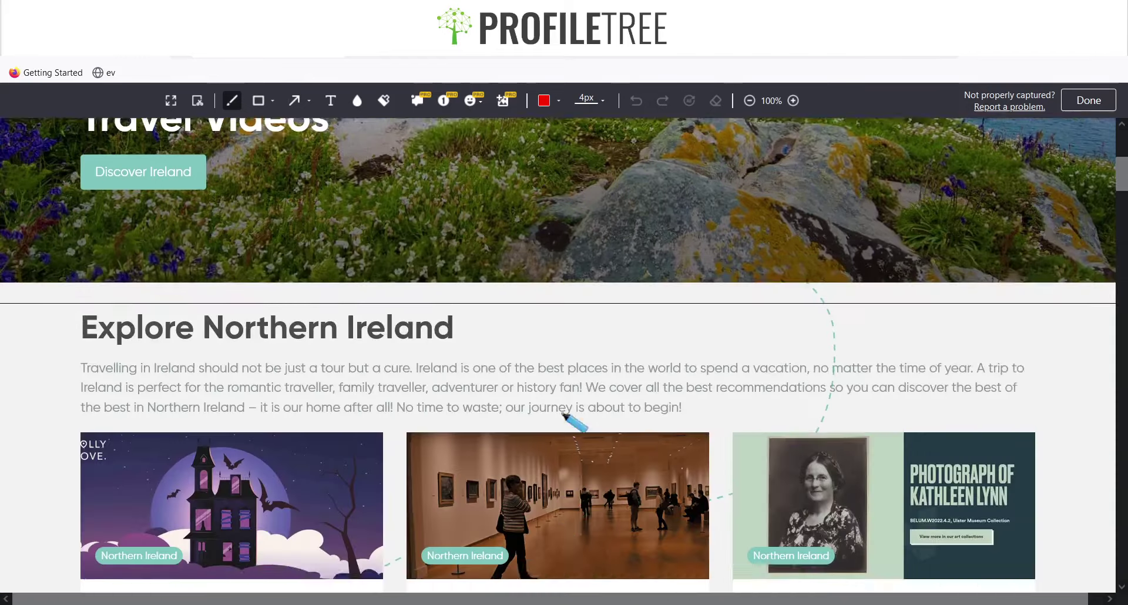
scroll(562, 415, down, 20)
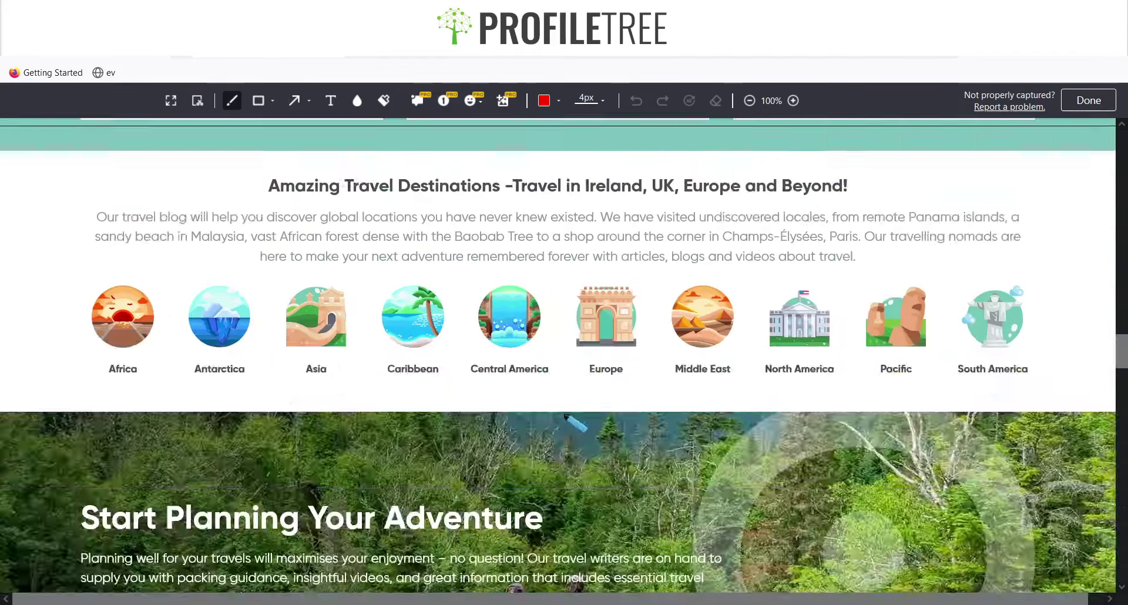
scroll(569, 416, down, 5)
scroll(574, 416, up, 20)
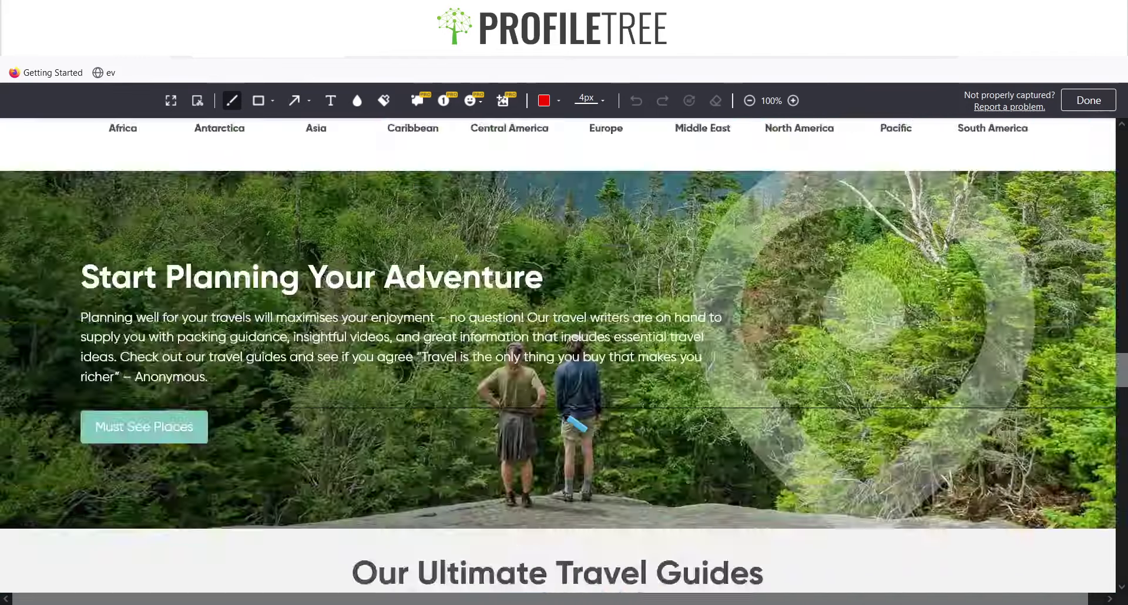
scroll(575, 420, down, 10)
scroll(574, 423, up, 8)
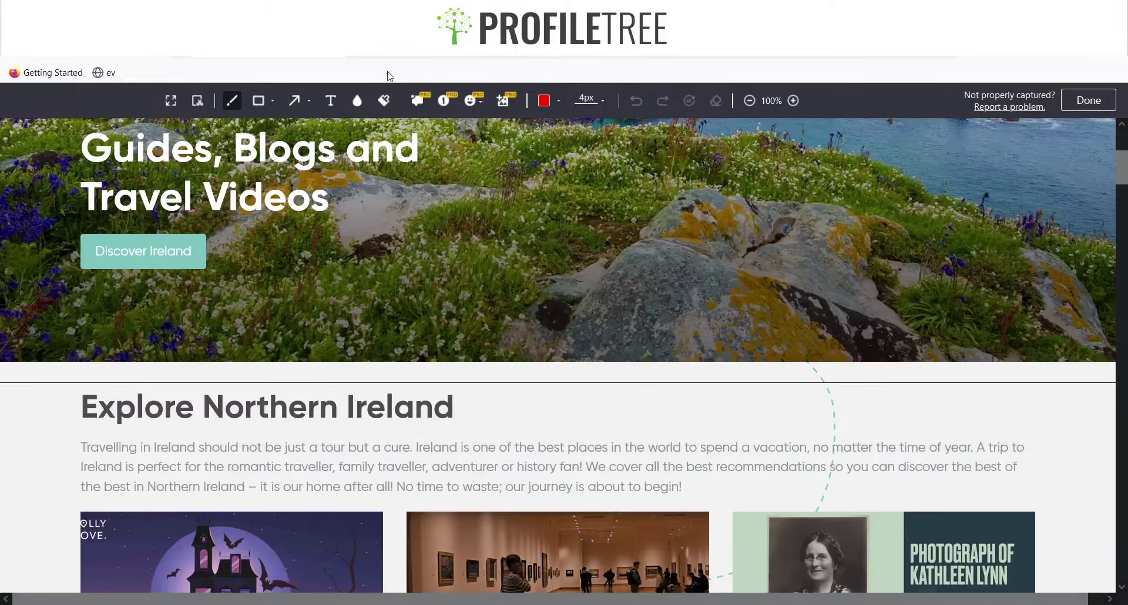
Blur the haunted house picture under Explore Northern Ireland with two blur areas, and undo both blurs.
click(358, 103)
scroll(205, 284, down, 3)
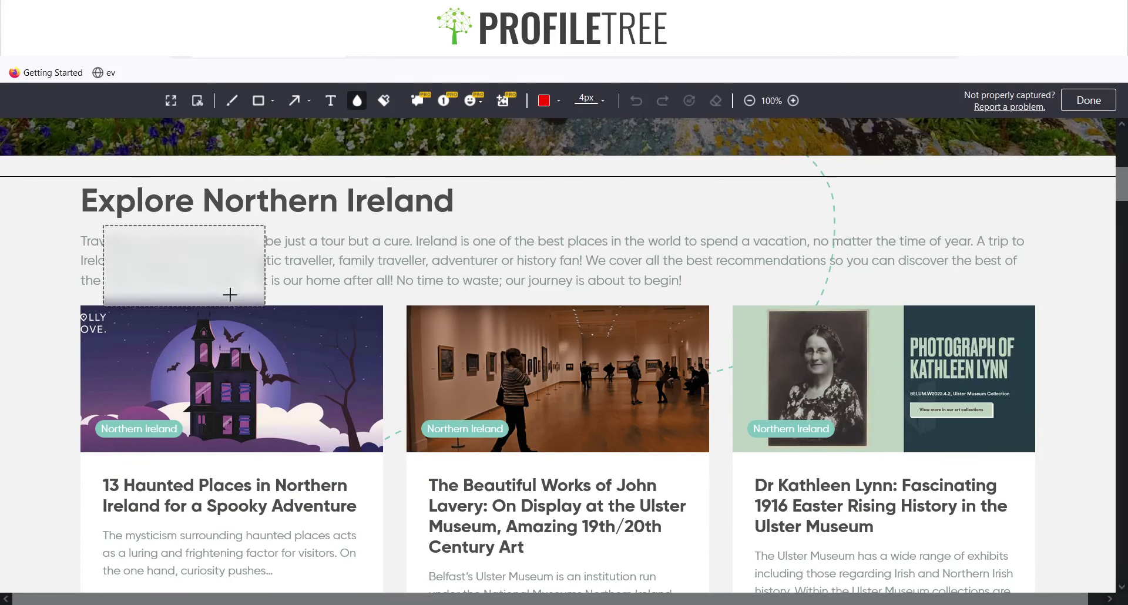
drag(104, 306, 385, 454)
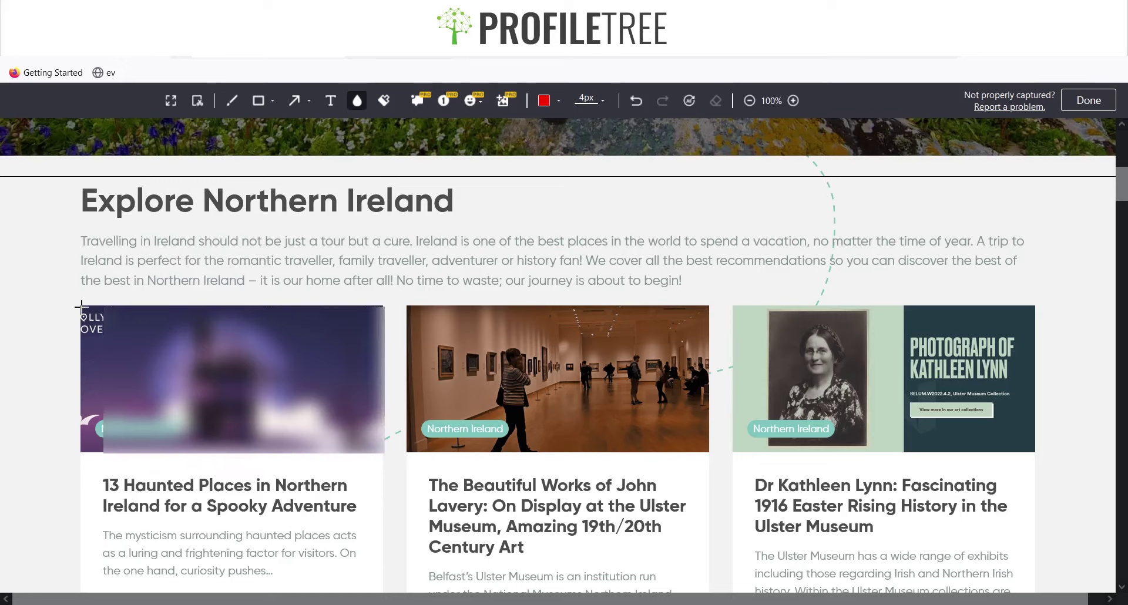
drag(81, 305, 154, 456)
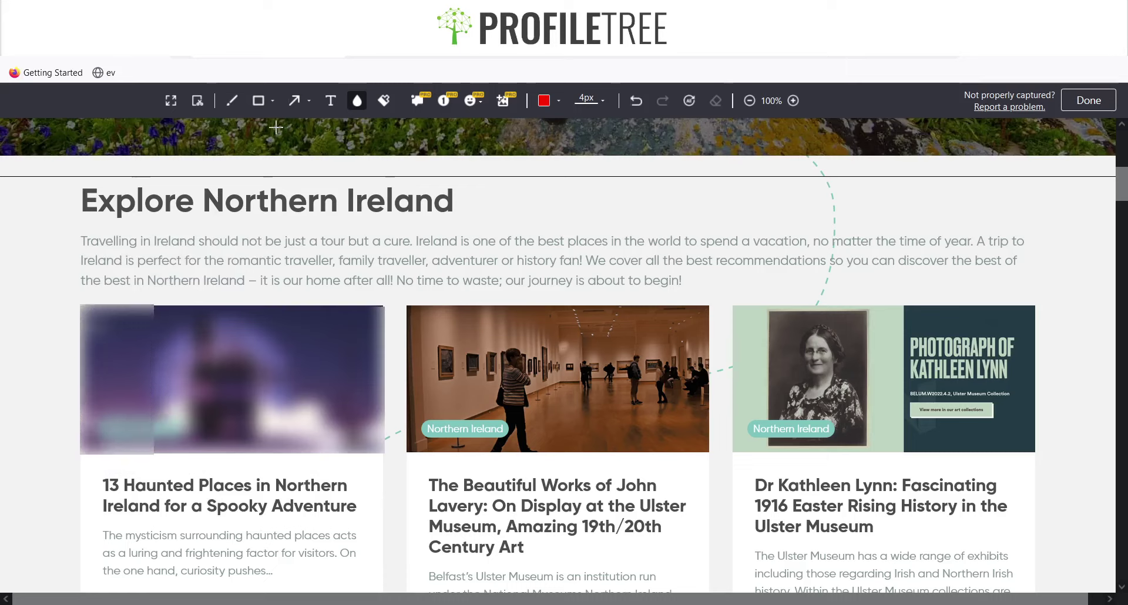
click(642, 105)
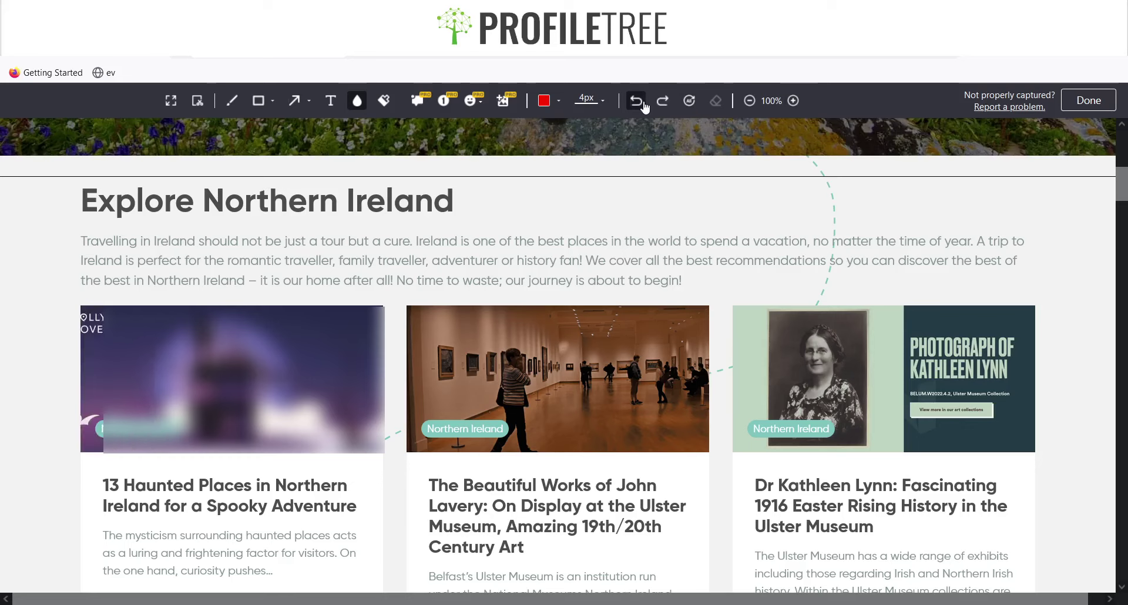
click(643, 105)
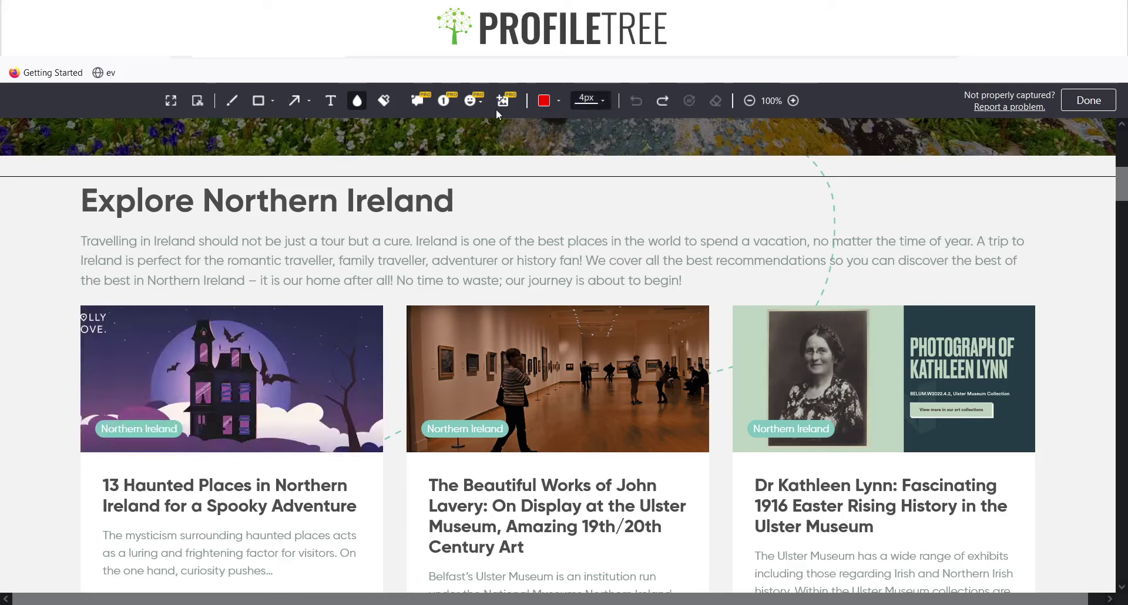
Place a red "Hello" text annotation beside the Explore Northern Ireland introduction, and delete it.
click(329, 100)
click(538, 273)
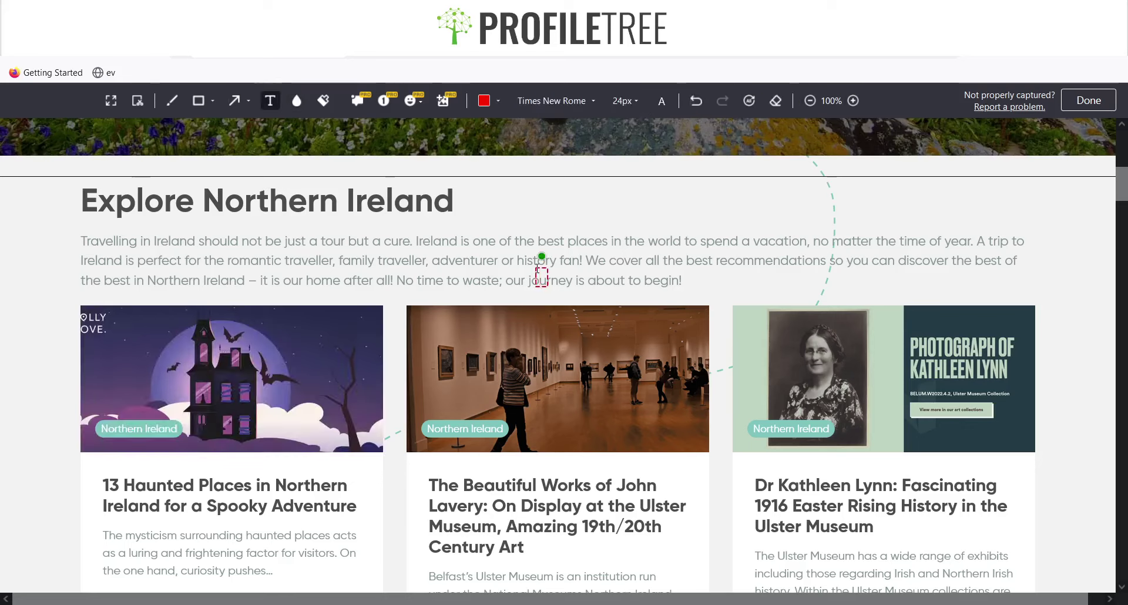
text(Hello th)
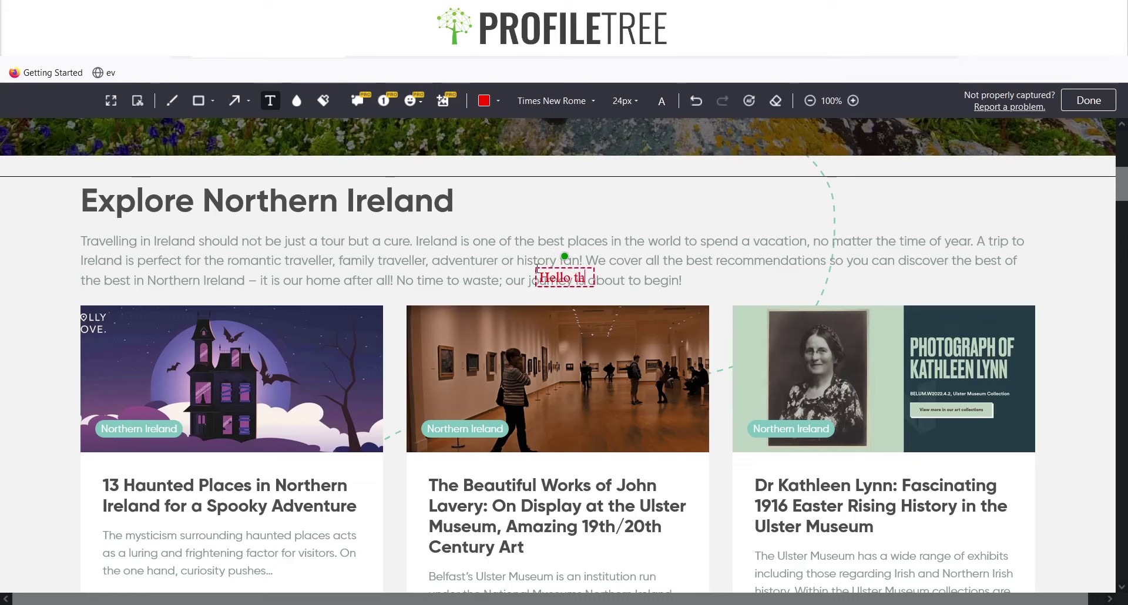
key(BackSpace)
key(BackSpace)
click(585, 283)
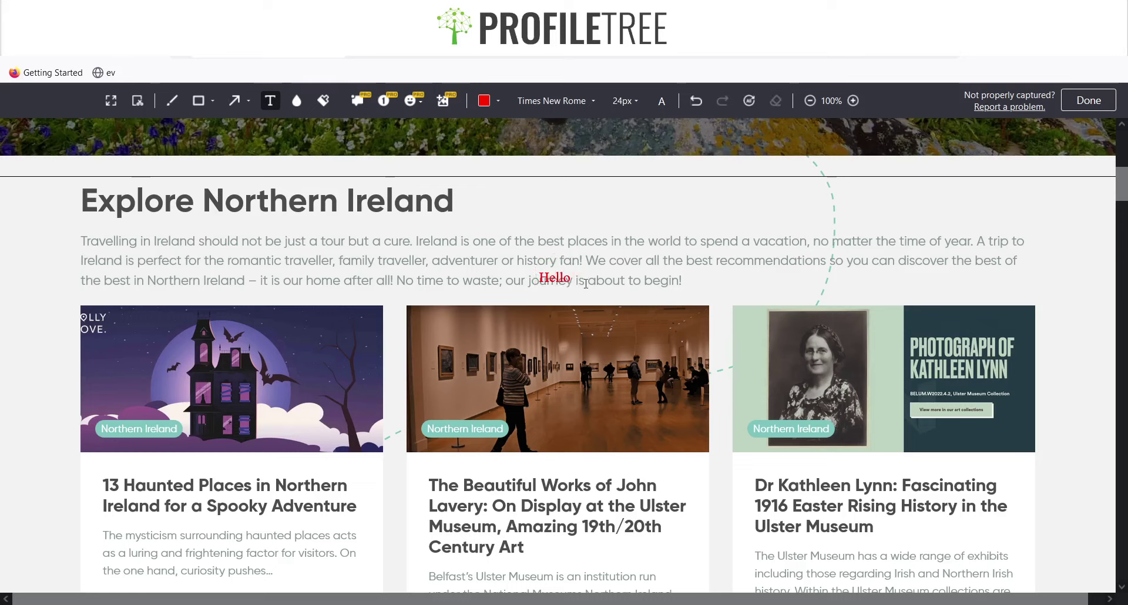
drag(564, 280, 779, 292)
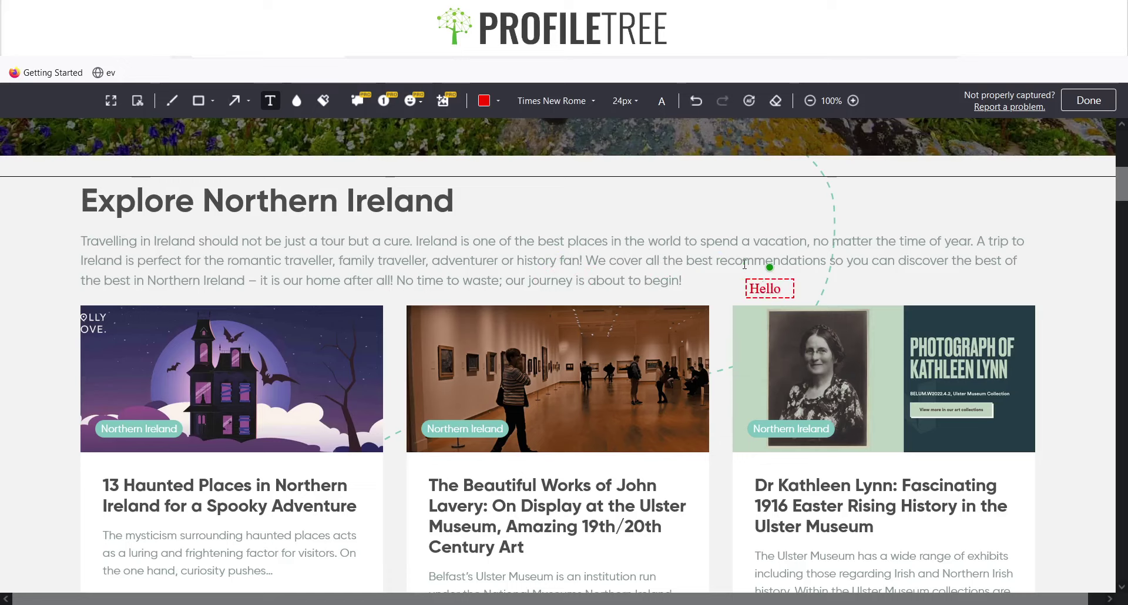
click(775, 100)
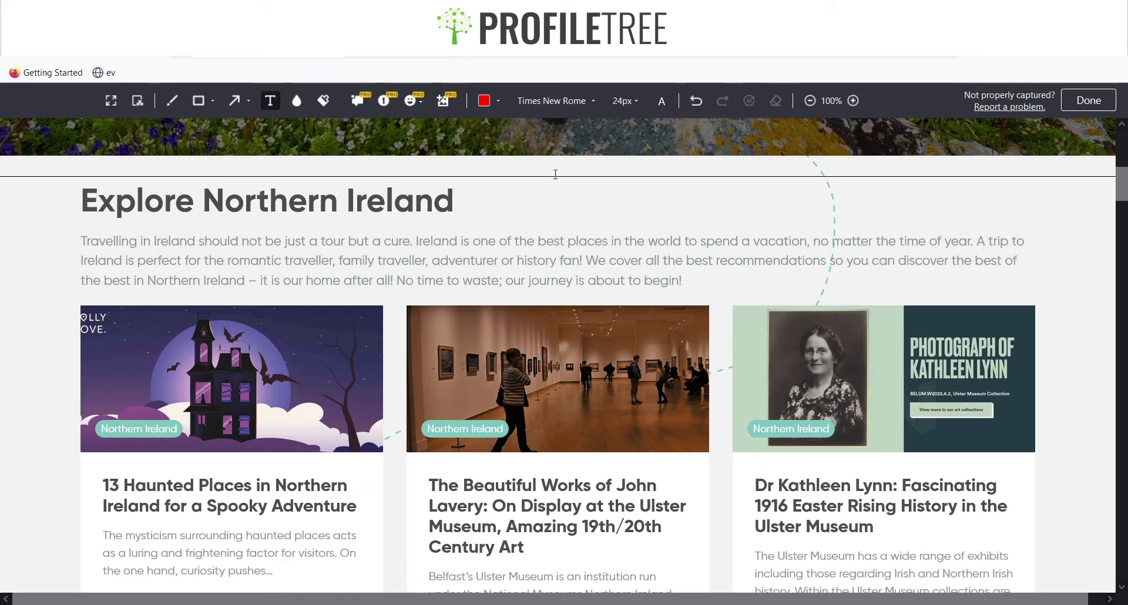
click(497, 101)
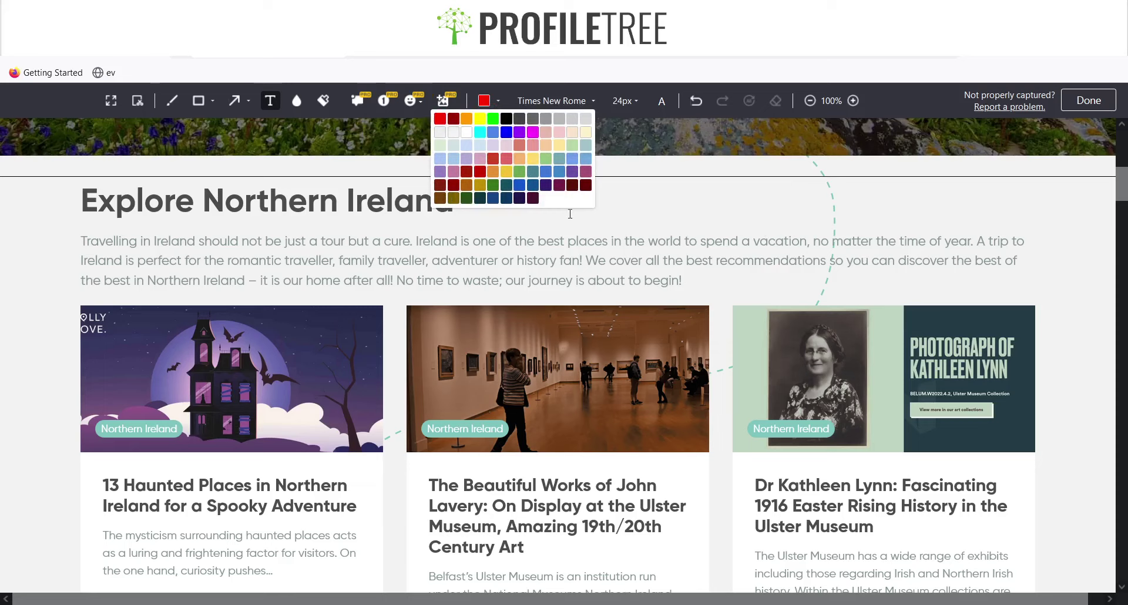
click(658, 233)
click(555, 101)
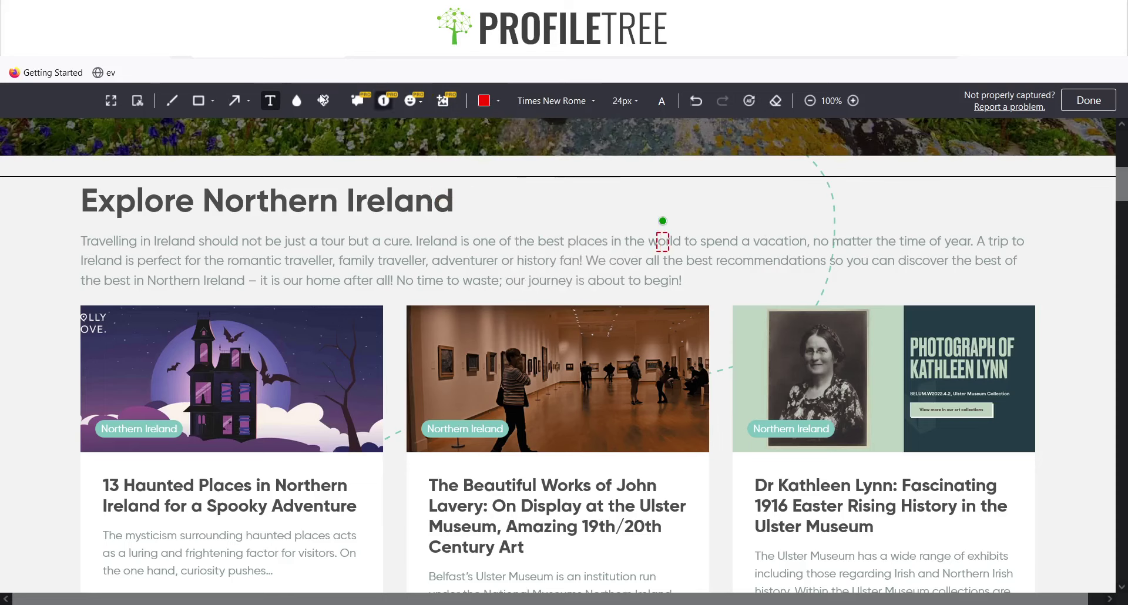
Draw two red arrows, one down onto the museum picture and one towards the Explore Northern Ireland heading, and undo them.
click(232, 101)
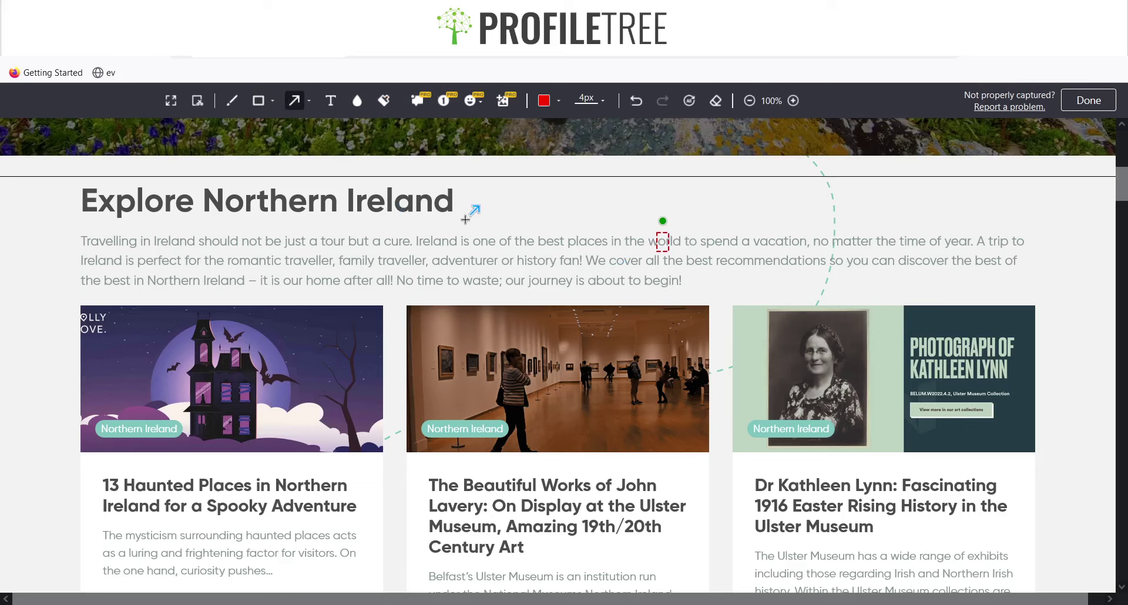
mouse_move(464, 221)
mouse_down()
mouse_move(600, 288)
mouse_move(390, 290)
mouse_move(464, 408)
mouse_up()
drag(700, 339, 453, 204)
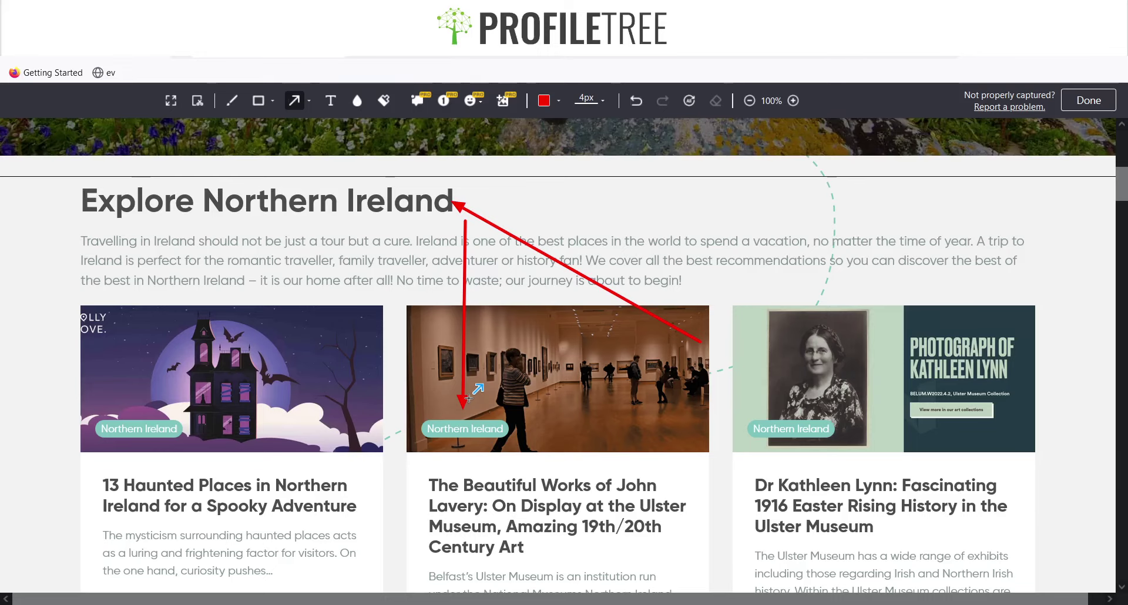
scroll(621, 351, up, 8)
scroll(621, 350, down, 5)
scroll(621, 350, down, 7)
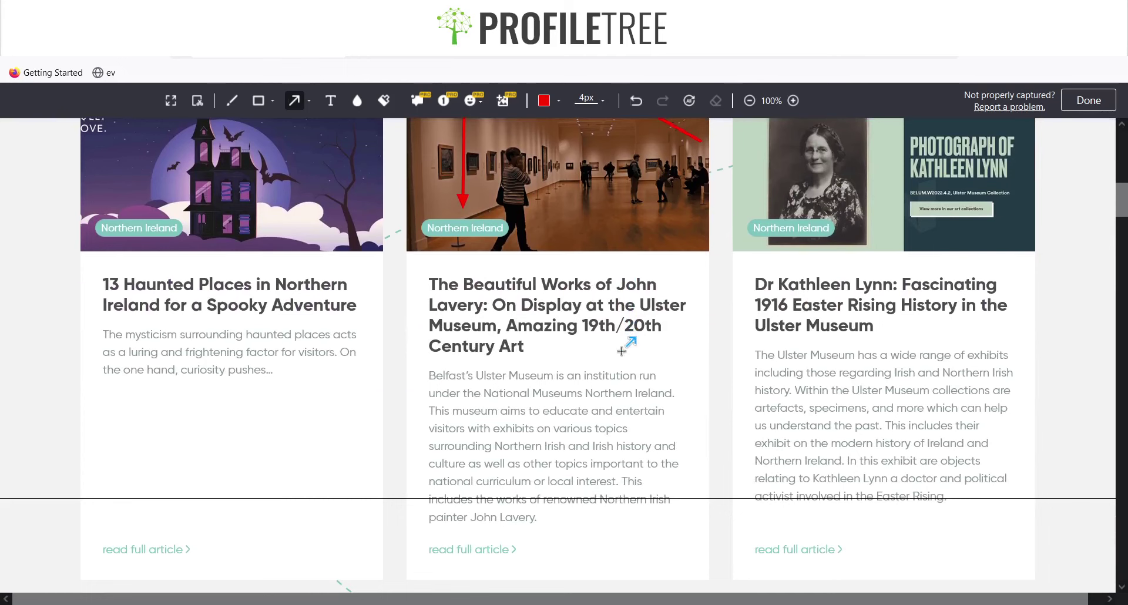
scroll(567, 313, up, 8)
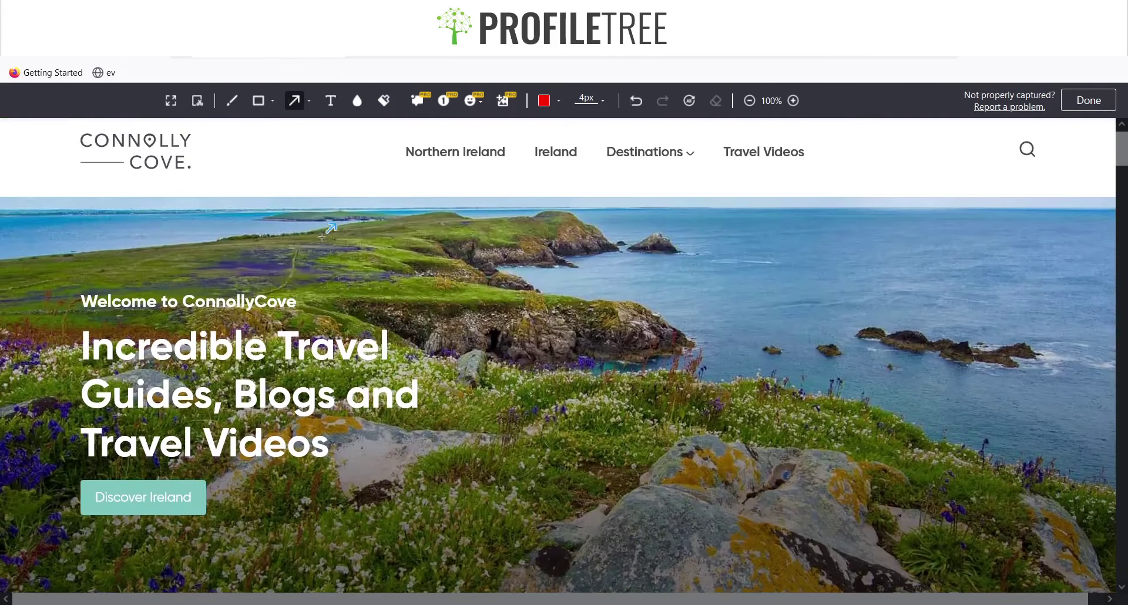
click(634, 114)
scroll(493, 353, down, 9)
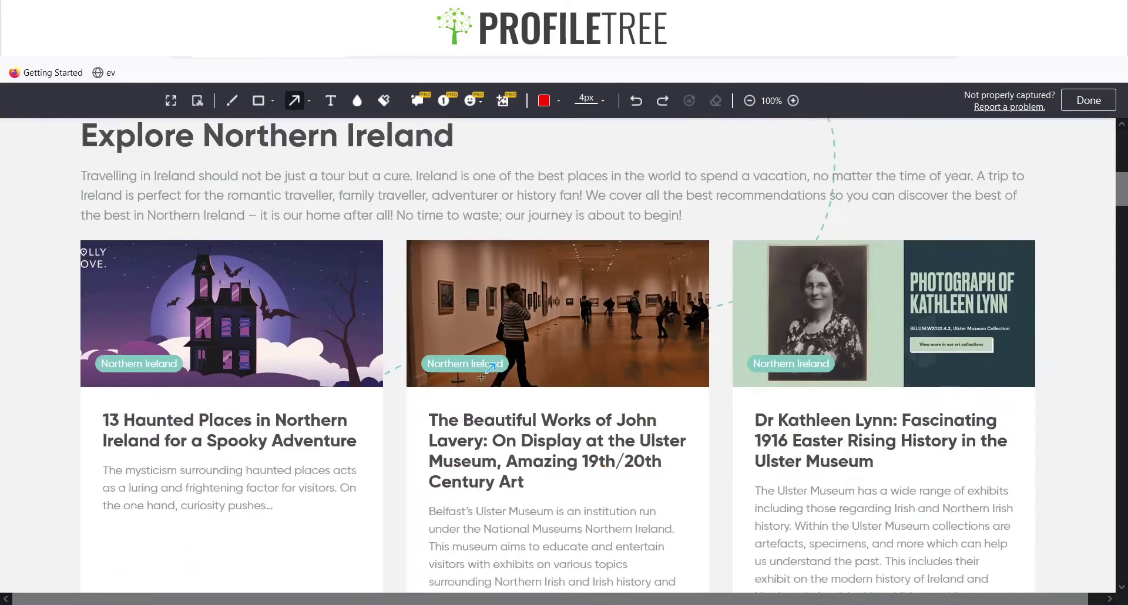
Finish editing the full-page capture and return to the ConnollyCove home page.
scroll(206, 153, up, 5)
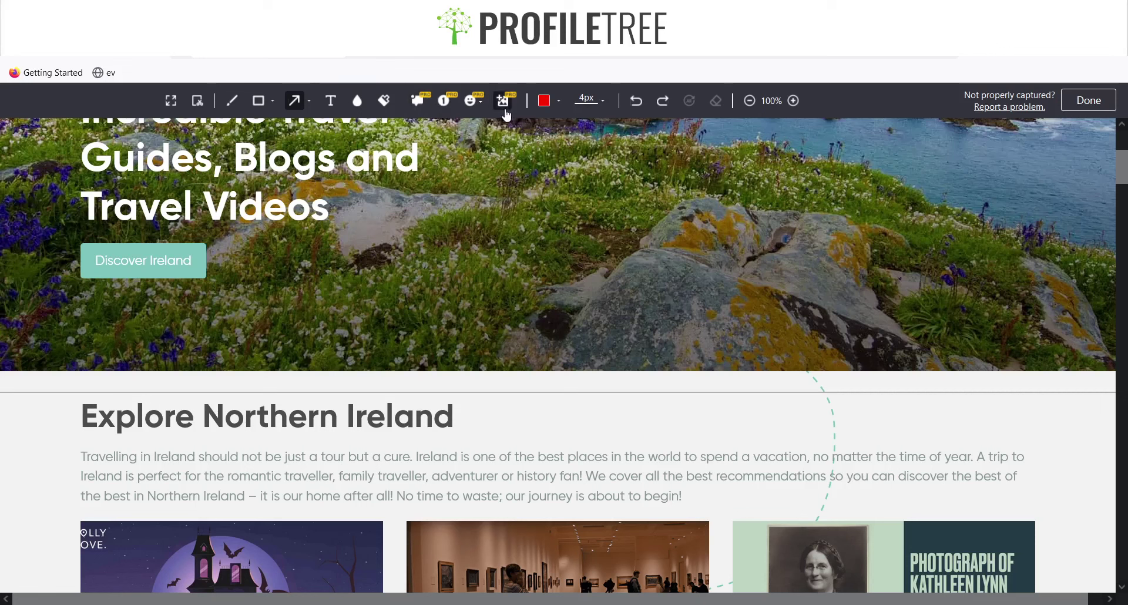
scroll(481, 230, up, 1)
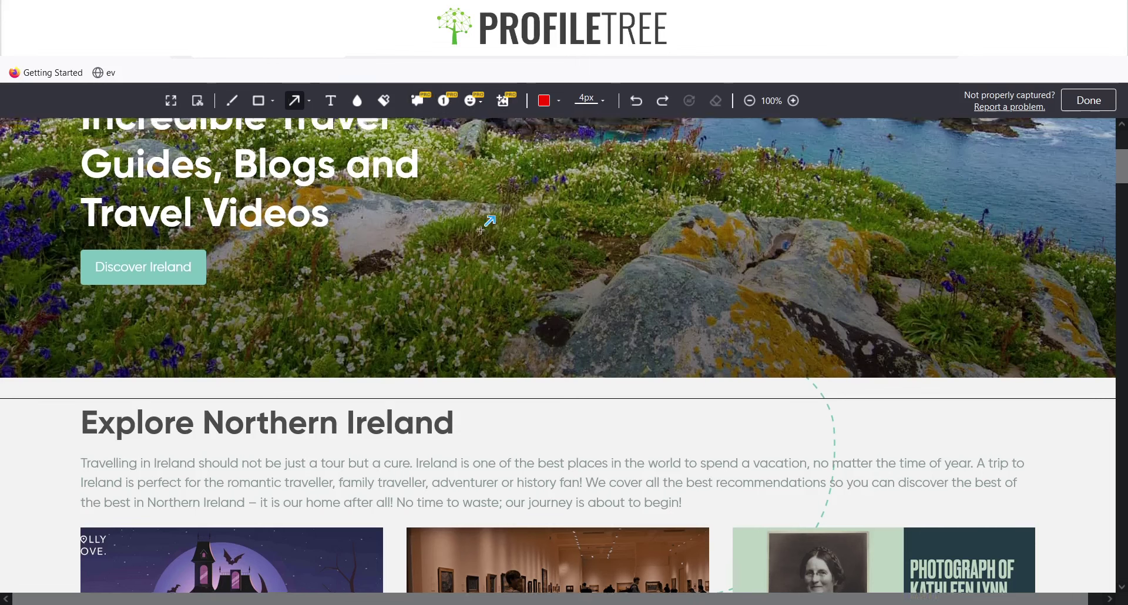
scroll(480, 230, up, 5)
click(1074, 97)
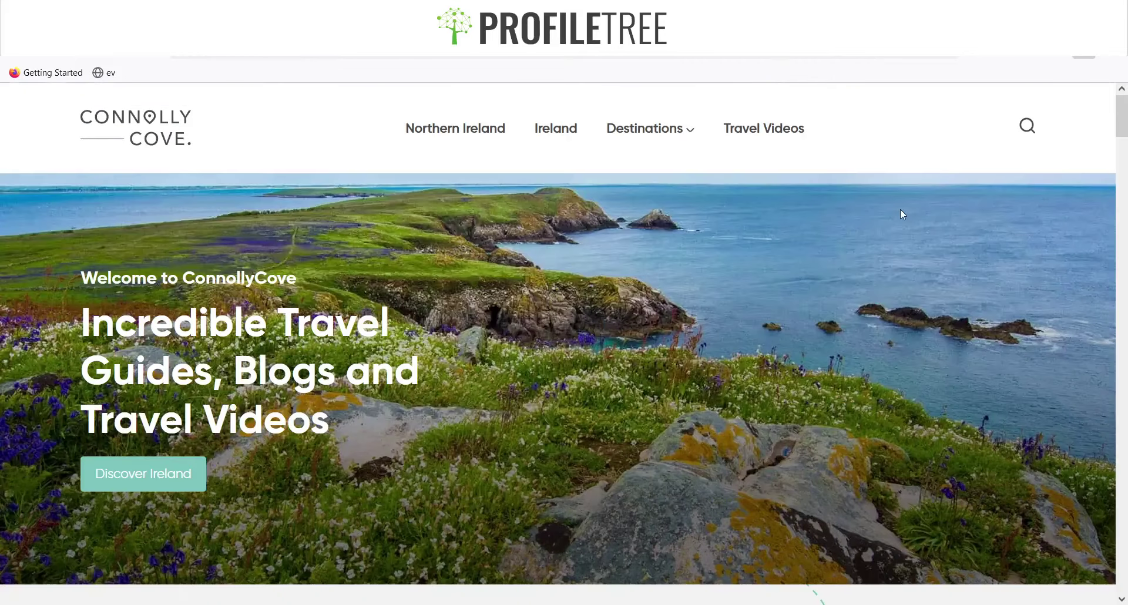
Capture only the ConnollyCove logo as a selected area of about 173 × 80 pixels, and undo a trial pen stroke on it.
key(ctrl+shift+s)
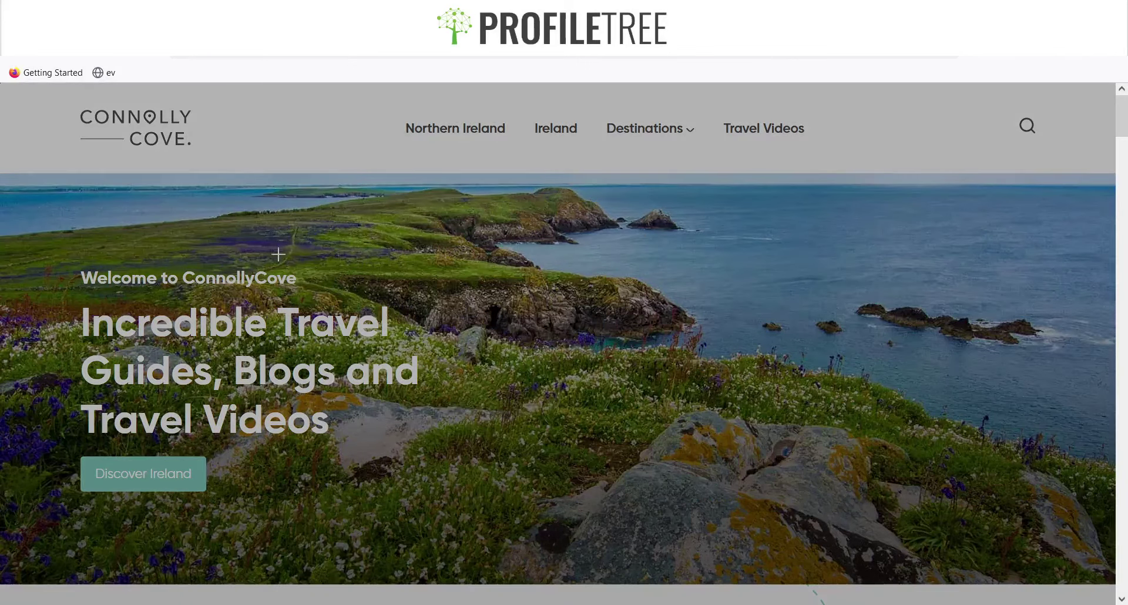
drag(73, 97, 200, 157)
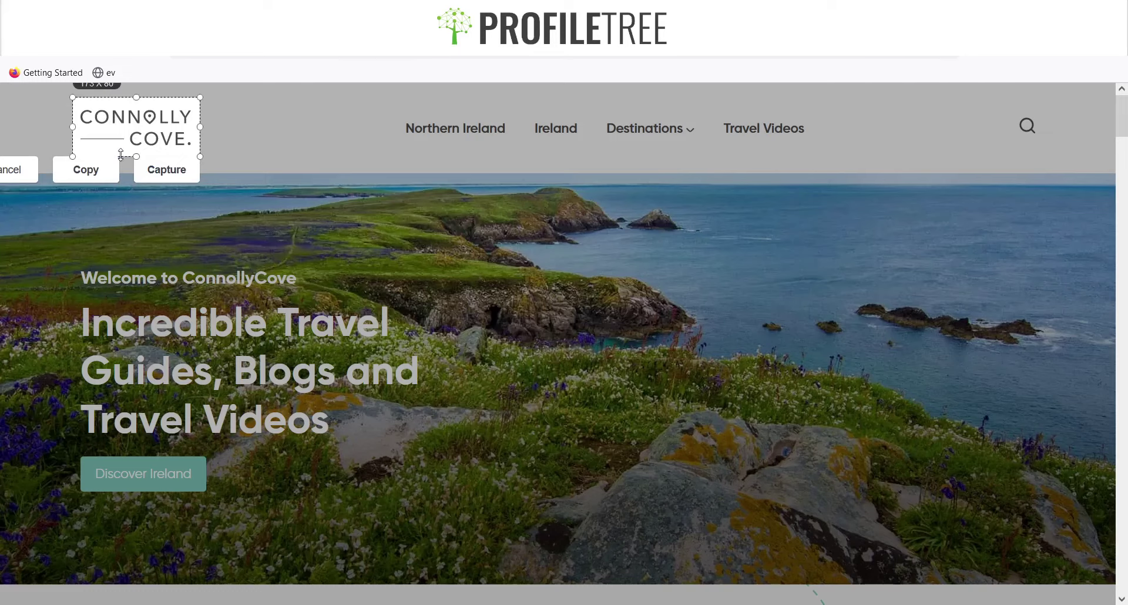
click(153, 178)
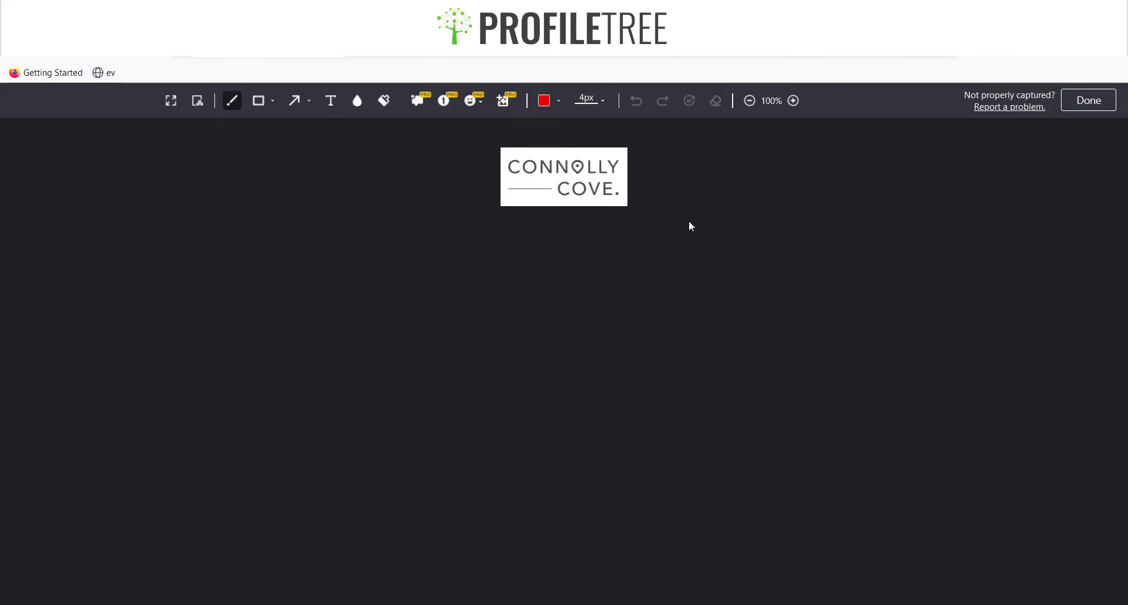
drag(571, 180, 594, 203)
click(636, 102)
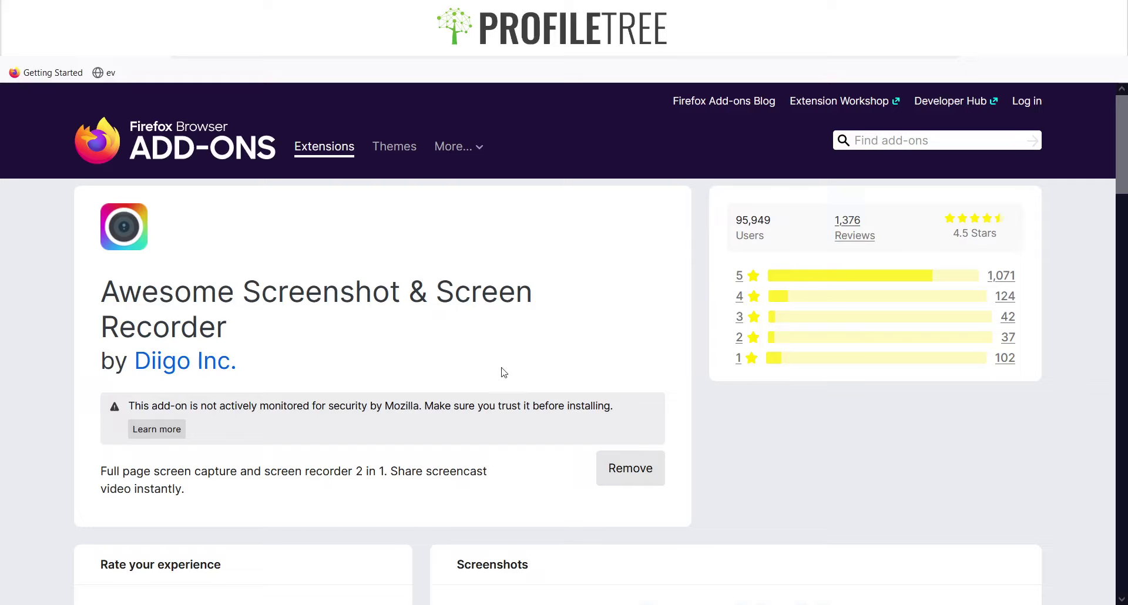
Remove the Awesome Screenshot & Screen Recorder extension from Firefox on its add-on page.
click(628, 470)
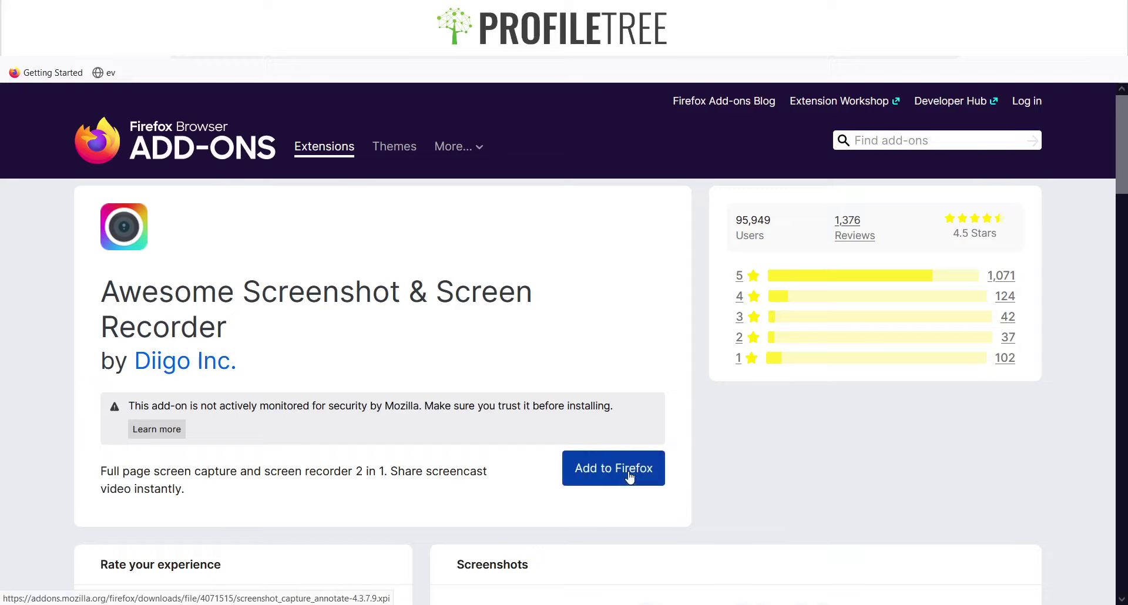
click(629, 477)
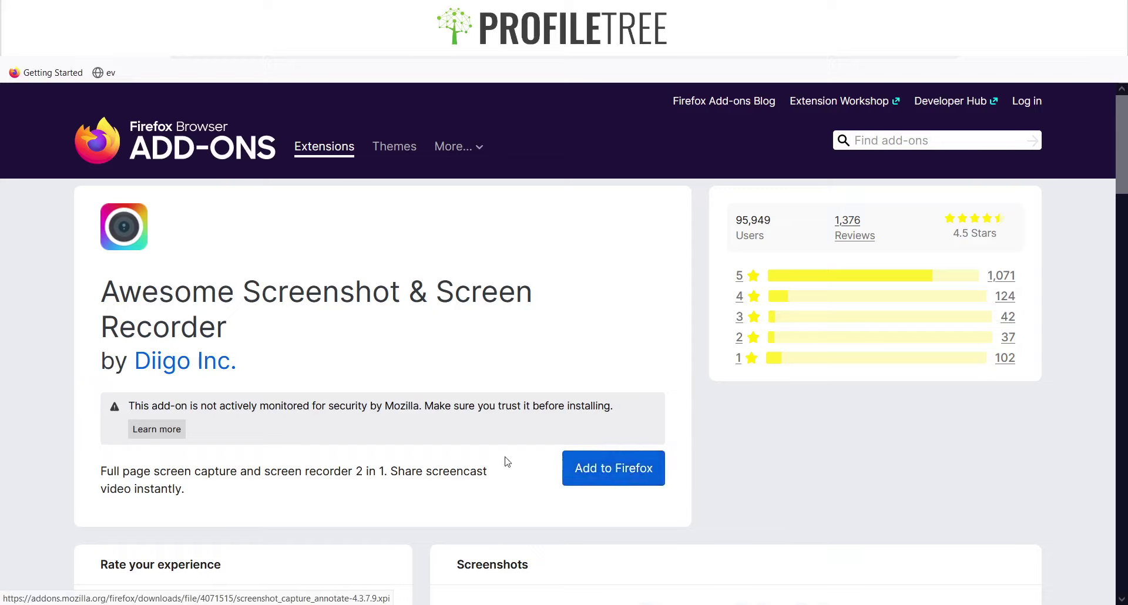